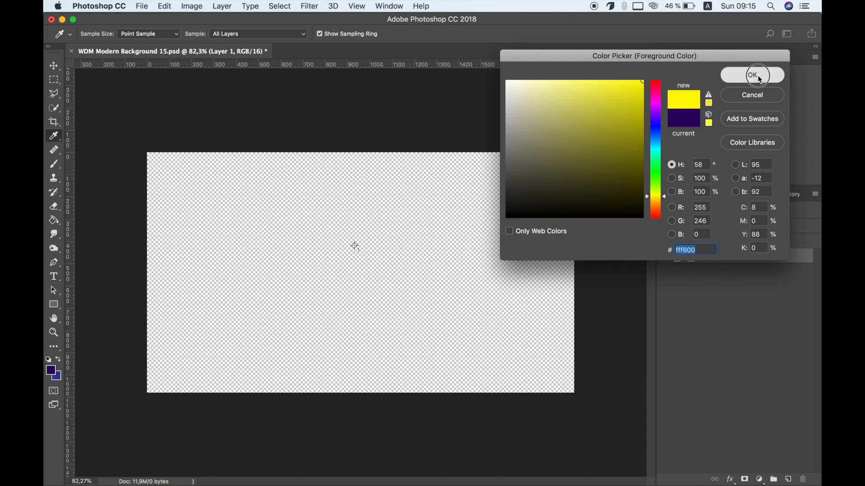
Set the brush opacity to 100% and paint soft yellow over the canvas's upper-left corner
drag(186, 145, 173, 172)
key(super+z)
click(269, 33)
drag(282, 47, 333, 49)
mouse_move(195, 135)
mouse_down()
mouse_move(124, 189)
mouse_move(174, 161)
mouse_move(149, 234)
mouse_up()
Change the foreground colour to bright orange and paint a diagonal band beside the yellow corner
click(51, 371)
drag(656, 199, 660, 215)
click(731, 77)
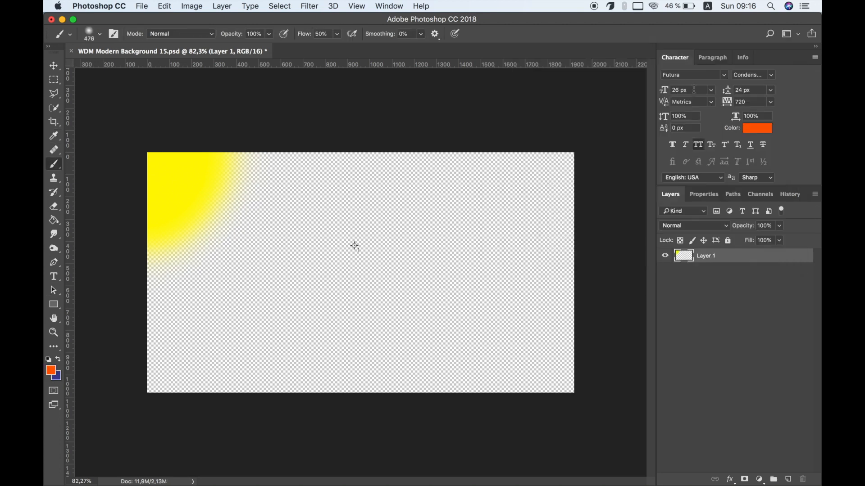
mouse_move(303, 168)
mouse_down()
mouse_move(242, 184)
mouse_move(183, 261)
mouse_move(236, 221)
mouse_up()
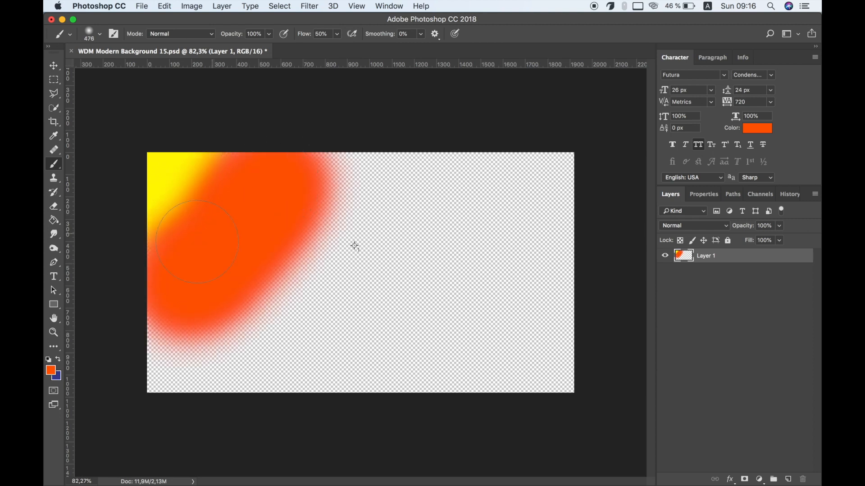
Change the foreground colour to pinkish red and paint a wide diagonal band beside the orange one
click(52, 371)
drag(658, 101, 659, 93)
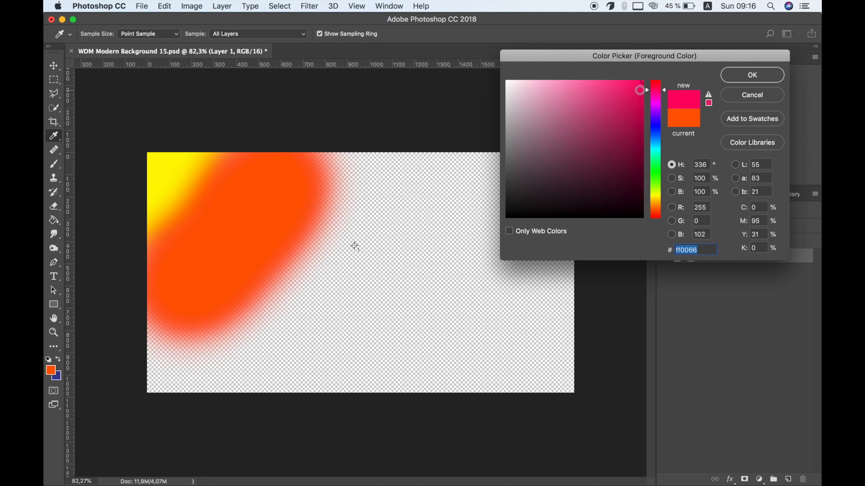
click(752, 74)
key(b)
mouse_move(424, 184)
mouse_down()
mouse_move(274, 286)
mouse_move(191, 363)
mouse_move(210, 354)
mouse_move(324, 195)
mouse_move(363, 172)
mouse_up()
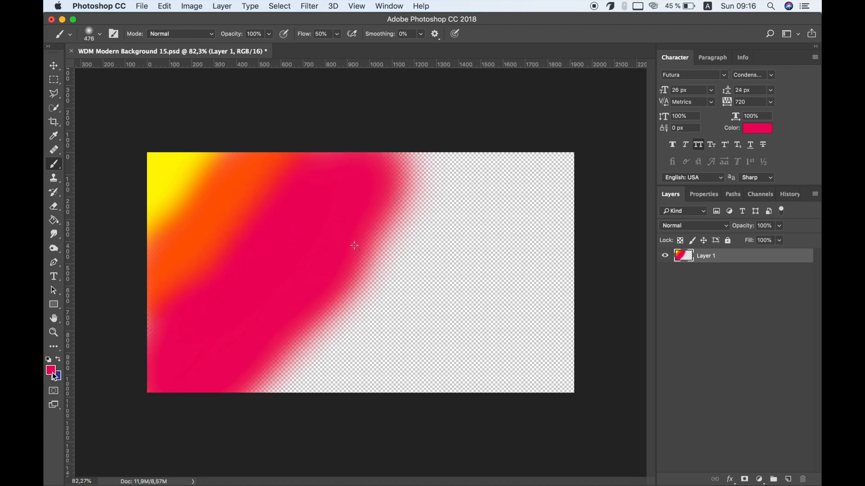
Set the foreground colour to purple #a105ce and paint a diagonal band beside the pinkish-red one
click(52, 372)
drag(659, 106, 640, 107)
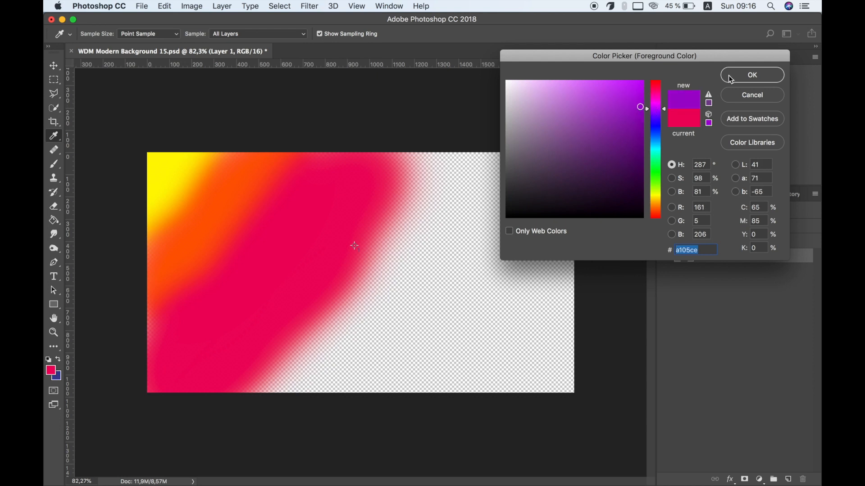
click(751, 75)
mouse_move(463, 164)
mouse_down()
mouse_move(418, 207)
mouse_move(305, 396)
mouse_up()
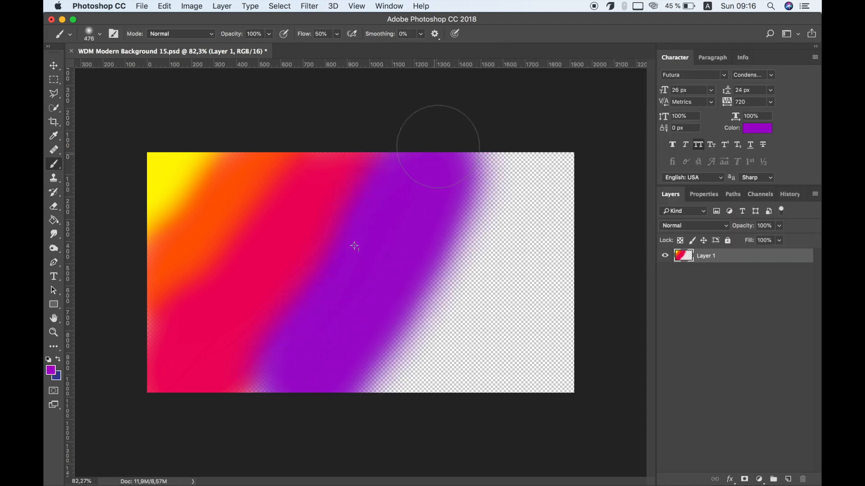
Set the foreground colour to dark indigo #360088 and paint a diagonal band beside the purple one
click(51, 372)
drag(656, 109, 645, 146)
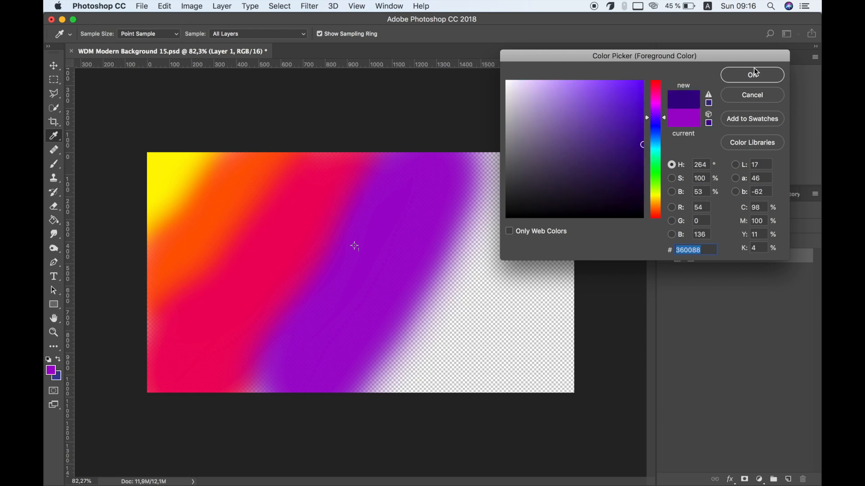
click(752, 75)
drag(469, 219, 495, 180)
mouse_move(449, 274)
mouse_down()
mouse_move(400, 363)
mouse_move(543, 128)
mouse_move(491, 225)
mouse_up()
Set the foreground colour to darker indigo #290067 and fill the remaining lower-right part of the canvas with the brush
click(51, 372)
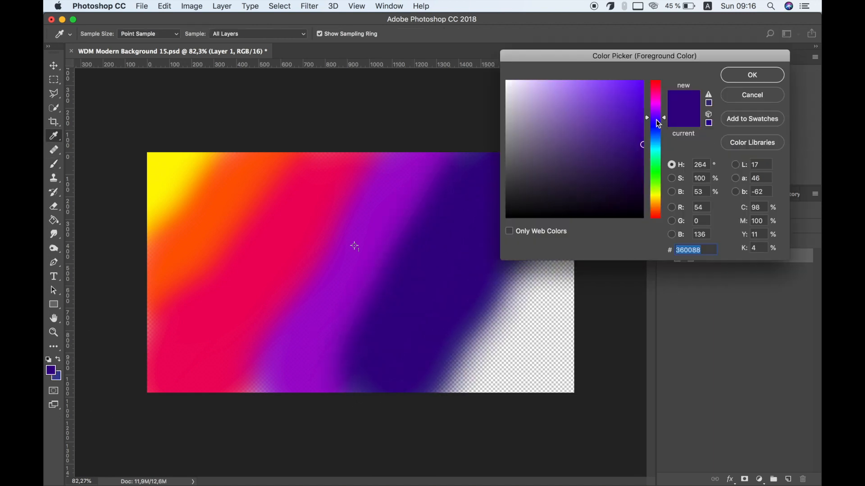
click(642, 160)
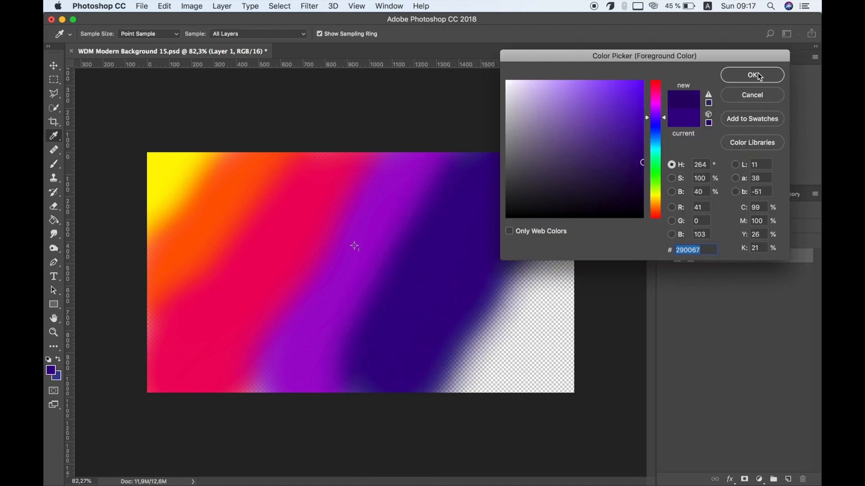
click(752, 75)
mouse_move(599, 156)
mouse_down()
mouse_move(507, 350)
mouse_move(451, 404)
mouse_move(535, 360)
mouse_up()
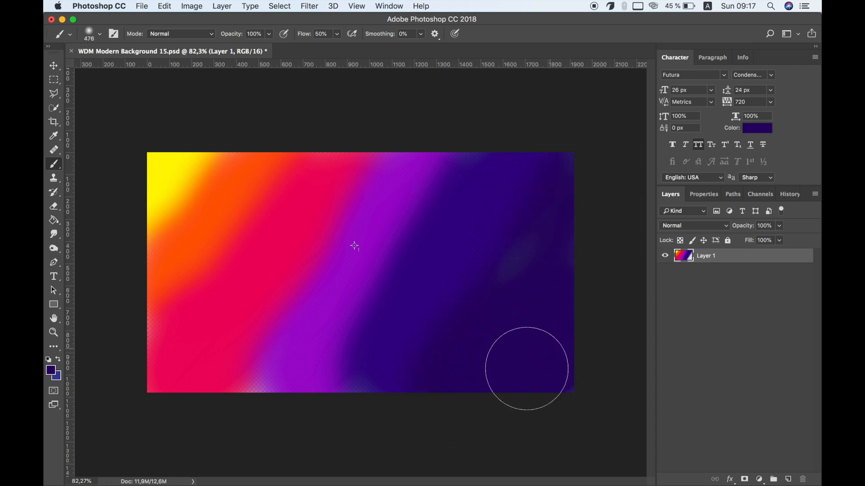
Convert Layer 1 to a smart object and apply a Gaussian Blur with a very large radius to blend the colour bands into a gradient
right_click(713, 265)
click(650, 160)
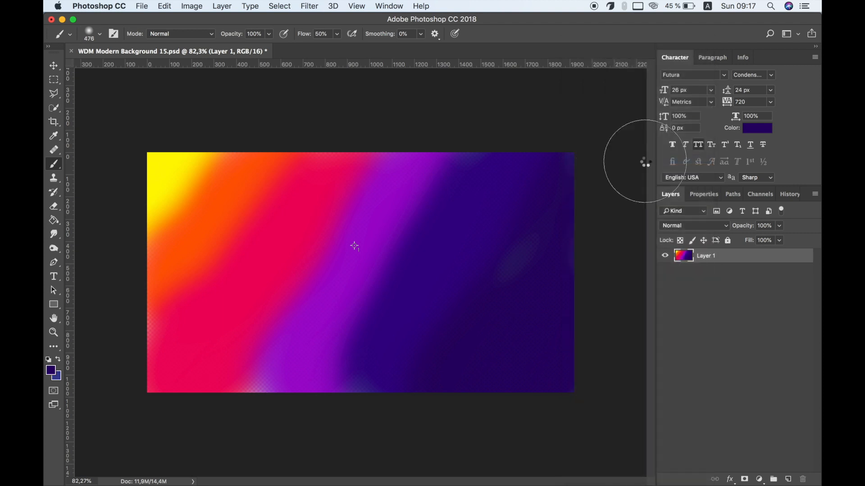
click(309, 6)
mouse_move(349, 128)
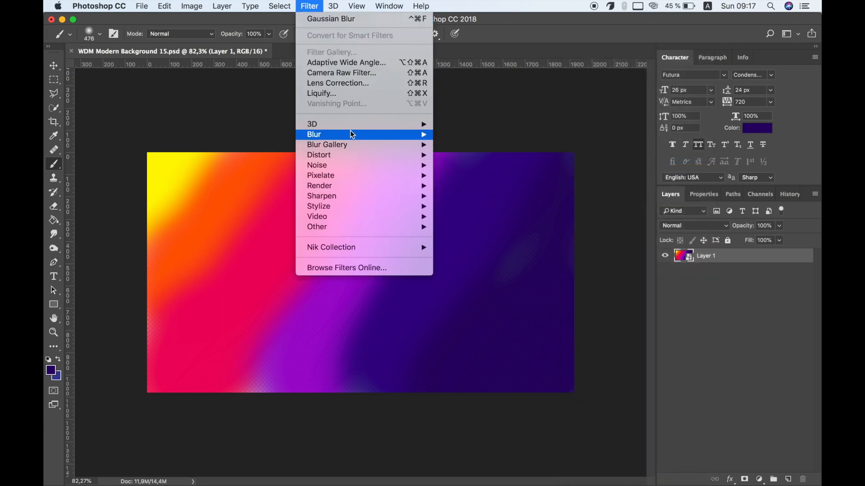
mouse_move(431, 135)
click(466, 174)
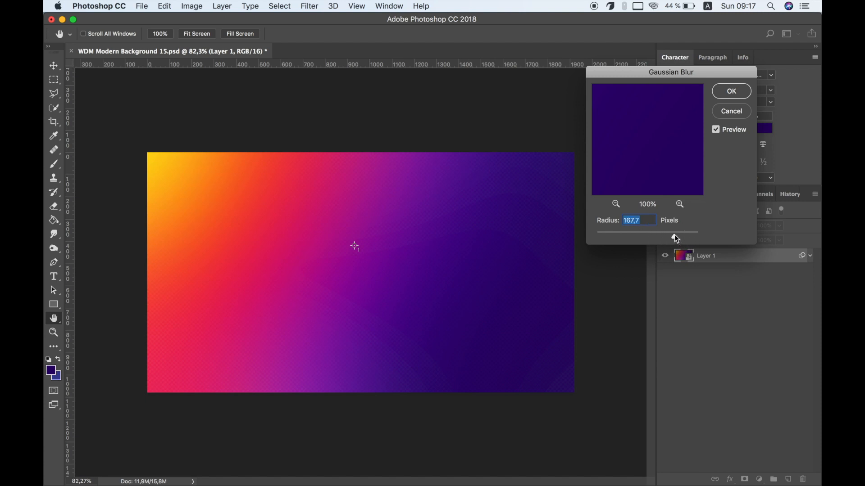
drag(676, 238, 681, 237)
click(725, 98)
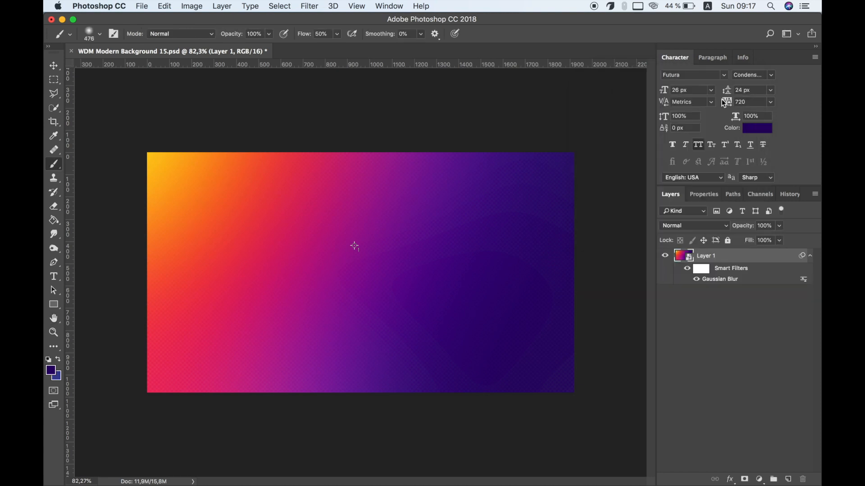
Duplicate the blurred Layer 1 and merge both copies into a single layer
right_click(734, 262)
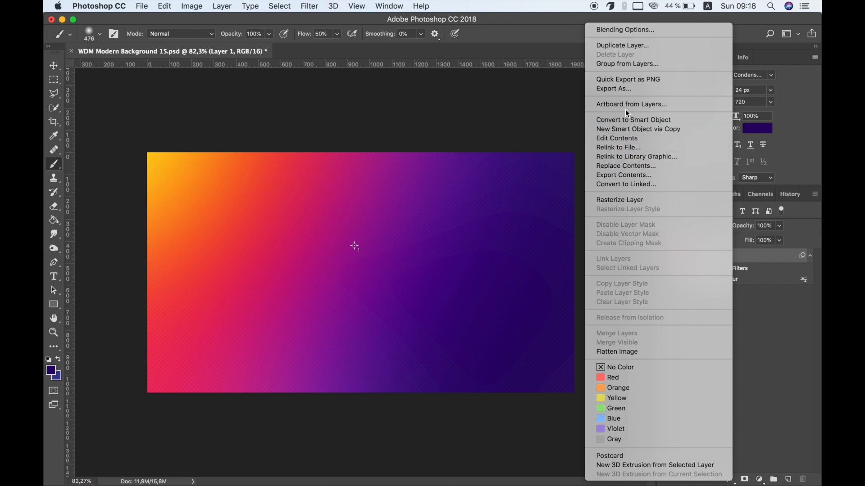
click(620, 47)
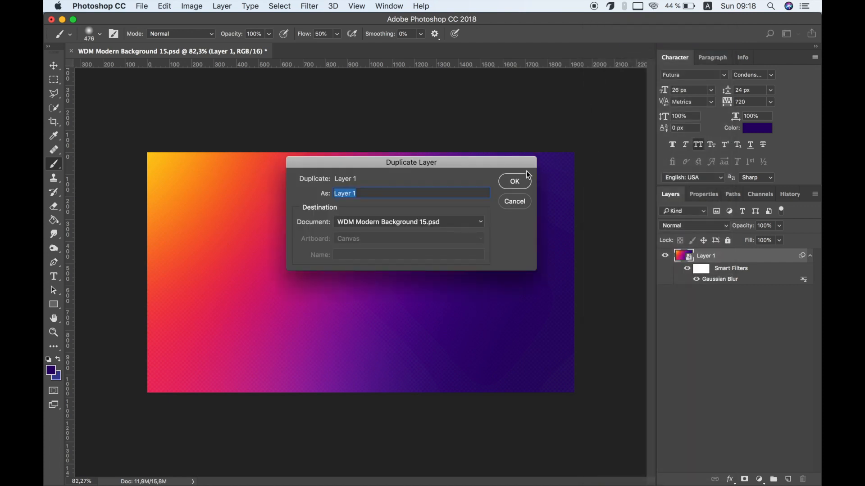
click(515, 181)
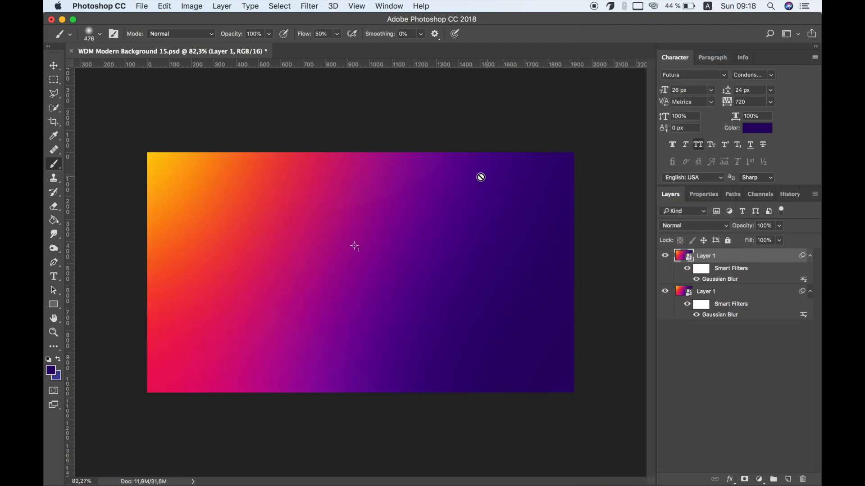
shift+click(721, 295)
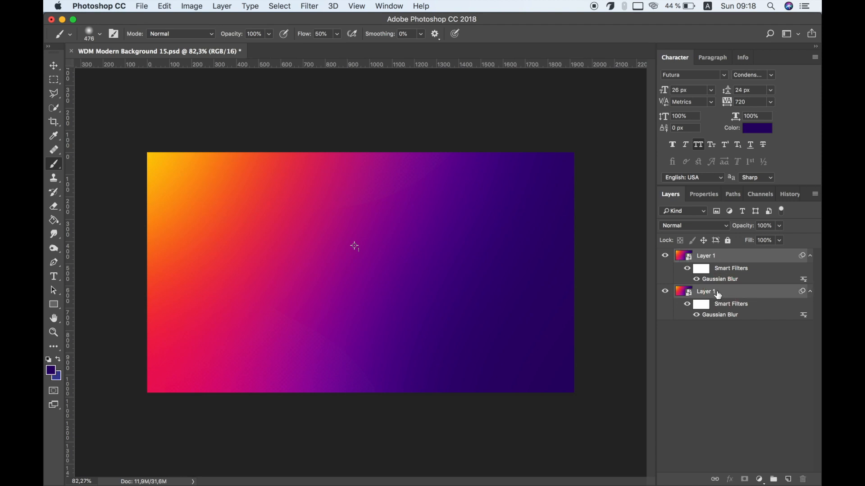
right_click(719, 294)
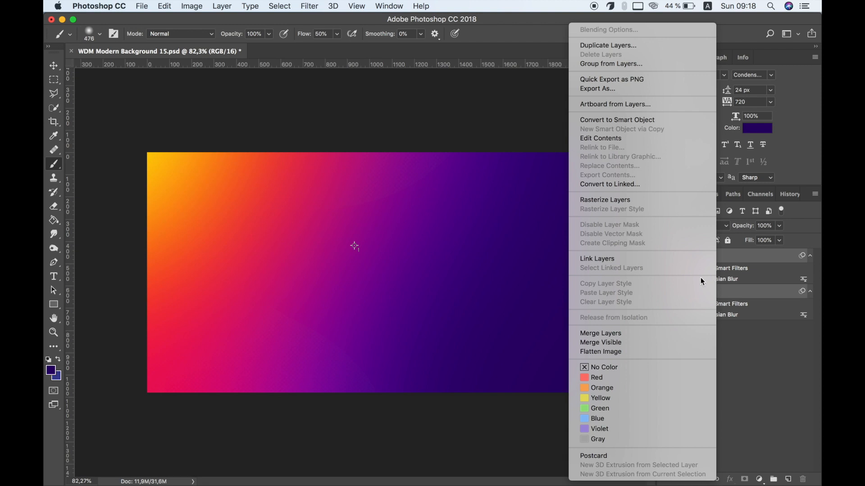
click(662, 334)
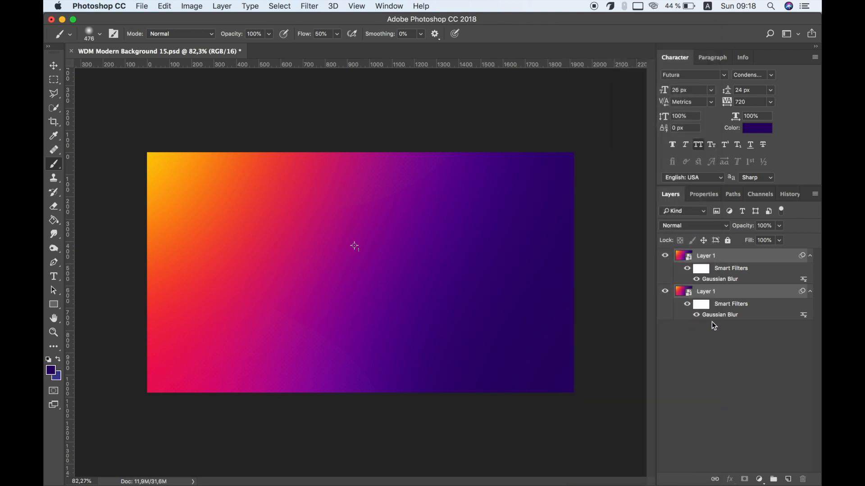
Add an empty layer above the gradient, reselect Layer 1, and activate the Mixer Brush with the Dry, Heavy Load preset
key(v)
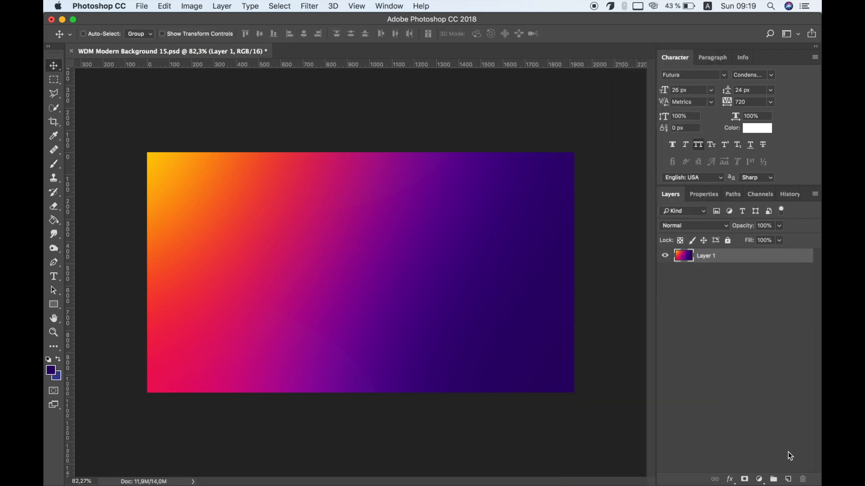
click(788, 479)
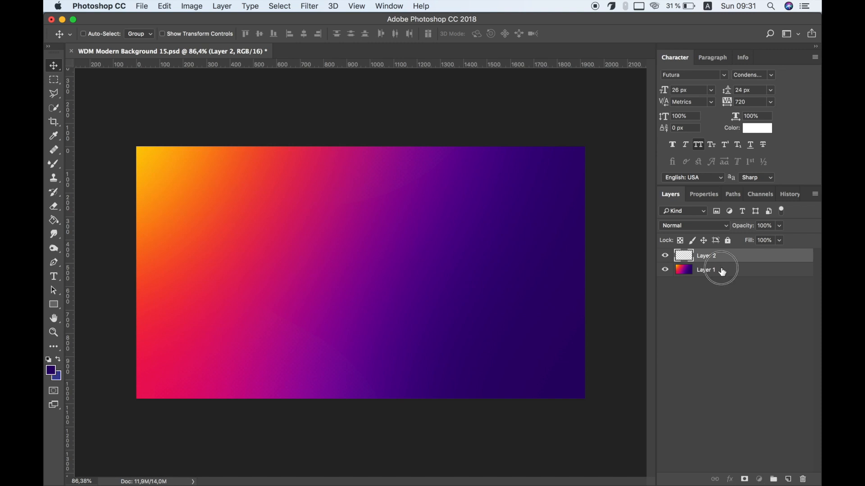
click(723, 270)
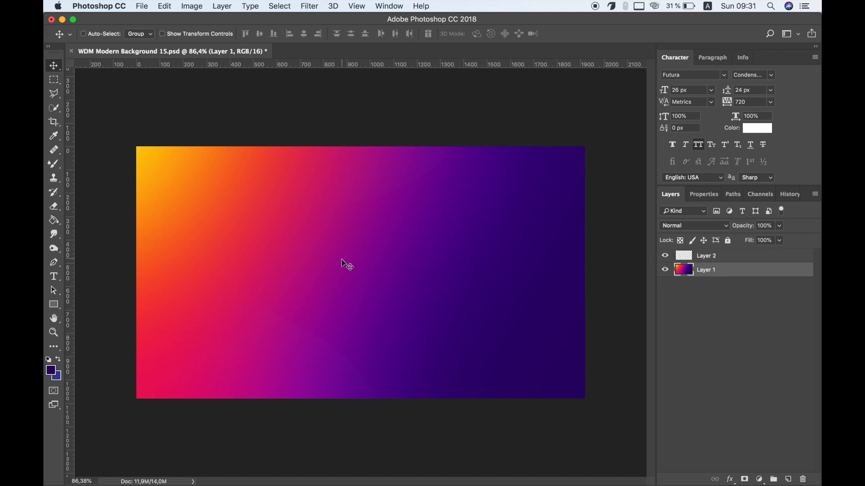
mouse_move(54, 163)
mouse_down()
mouse_move(79, 163)
mouse_move(108, 200)
mouse_up()
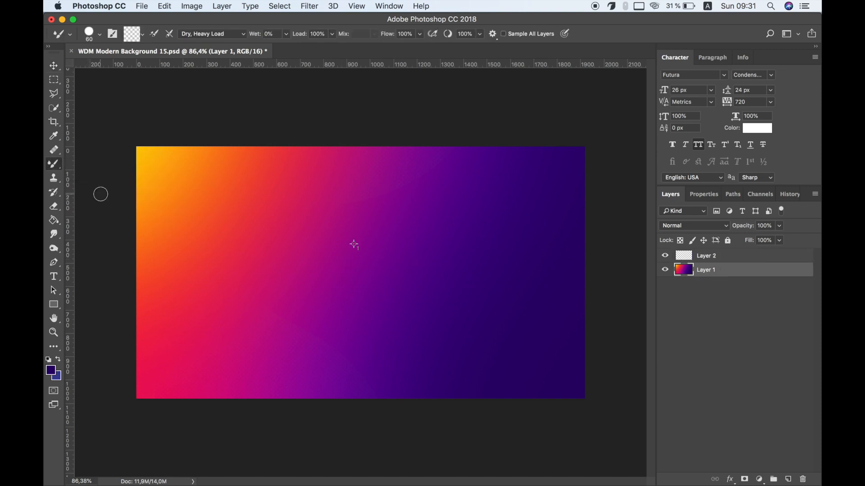
click(231, 36)
click(218, 36)
Set the Mixer Brush size to 1040 px and load the brush with a sample of the Layer 1 gradient
right_click(390, 255)
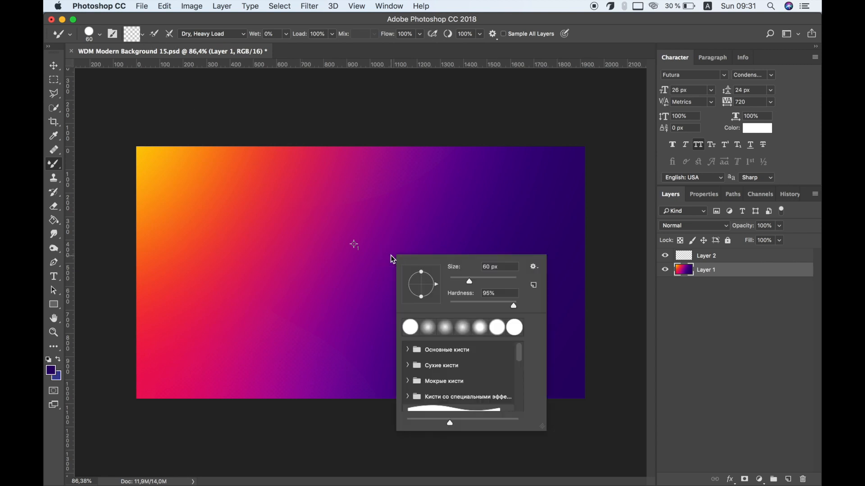
drag(489, 283, 512, 284)
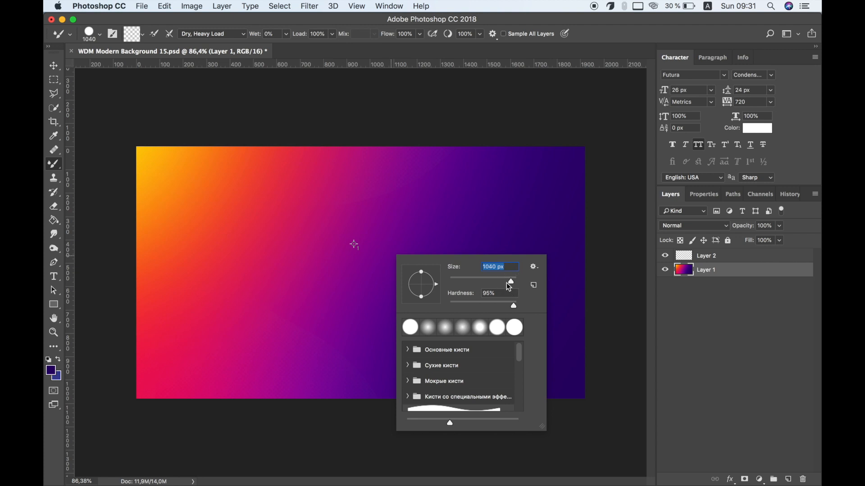
click(716, 276)
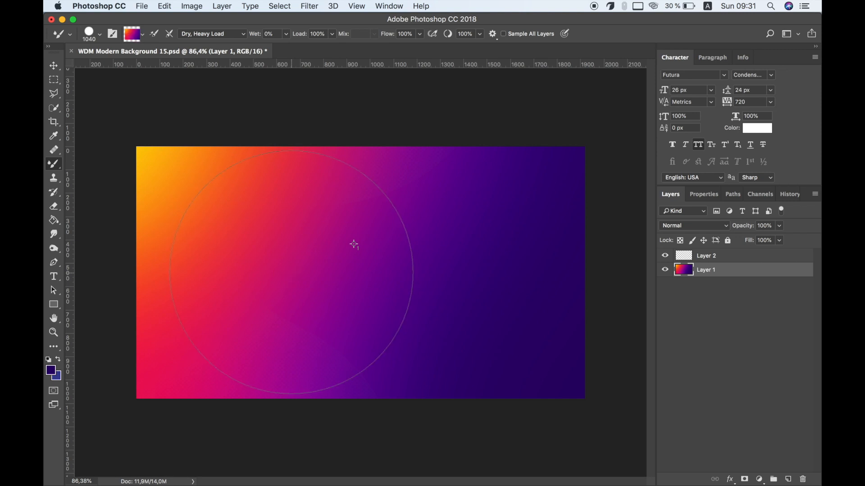
On Layer 2, set the Mixer Brush size to 330 px and paint a curved, tube-like gradient shape across the middle of the canvas
click(727, 258)
right_click(599, 262)
mouse_move(582, 280)
mouse_down()
mouse_move(566, 282)
mouse_move(577, 285)
mouse_up()
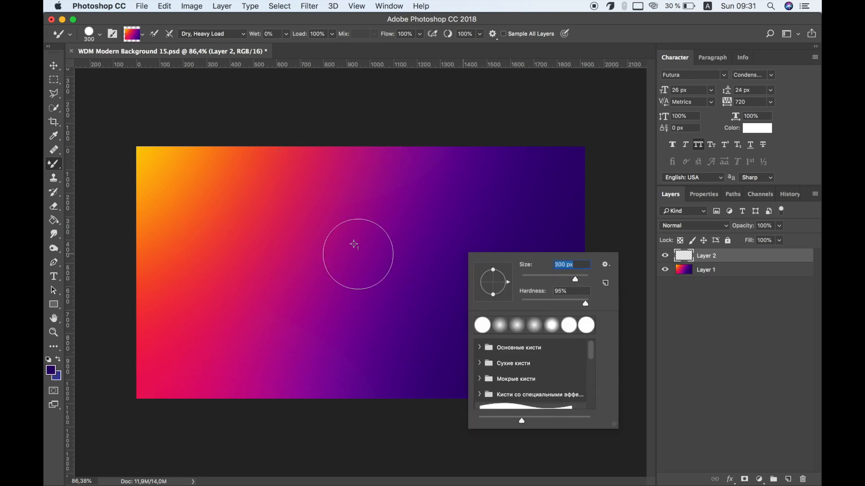
drag(574, 279, 576, 278)
mouse_move(286, 276)
mouse_down()
mouse_move(349, 266)
mouse_move(400, 298)
mouse_move(449, 300)
mouse_move(451, 258)
mouse_move(428, 257)
mouse_up()
key(super+z)
mouse_move(284, 275)
mouse_down()
mouse_move(357, 251)
mouse_move(428, 286)
mouse_move(414, 208)
mouse_move(424, 234)
mouse_up()
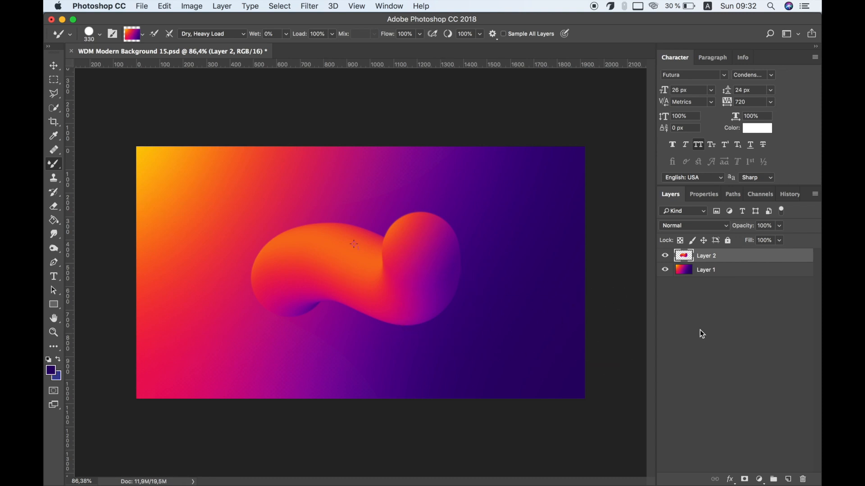
Add a new layer and paint a short, rounded gradient shape running off the canvas's right edge
click(788, 479)
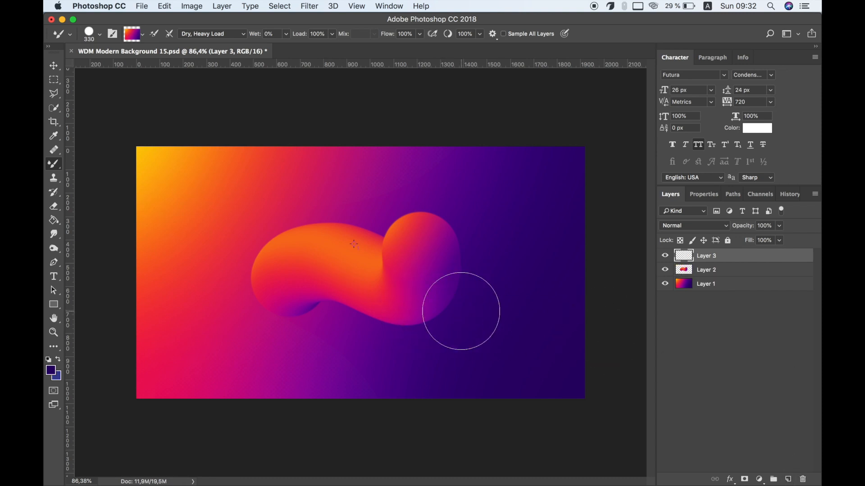
mouse_move(608, 313)
mouse_down()
mouse_move(601, 291)
mouse_move(559, 302)
mouse_up()
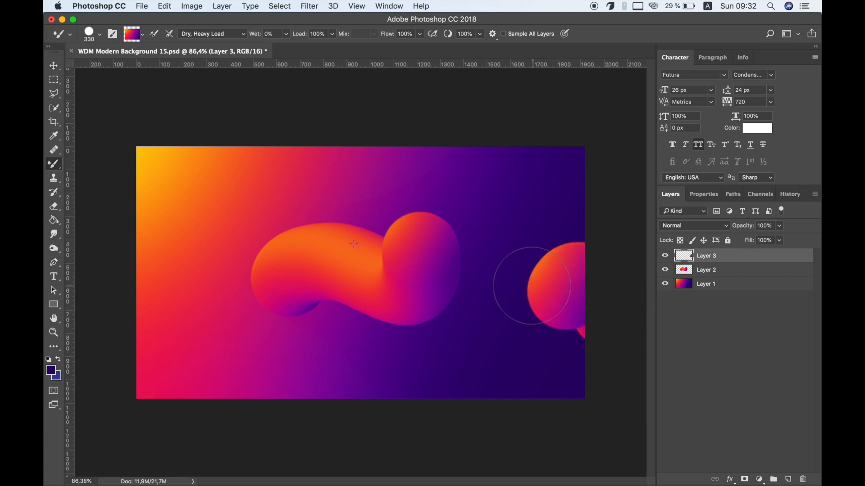
key(super+z)
mouse_move(618, 300)
mouse_down()
mouse_move(549, 290)
mouse_move(541, 248)
mouse_move(595, 262)
mouse_up()
Add a new layer above Layer 3 and try Mixer Brush sizes of 900 px and 800 px
key(z)
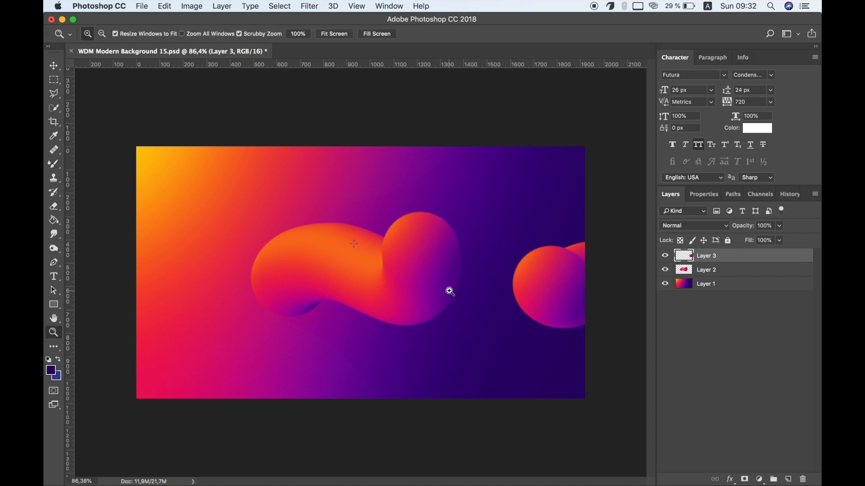
key(super+1)
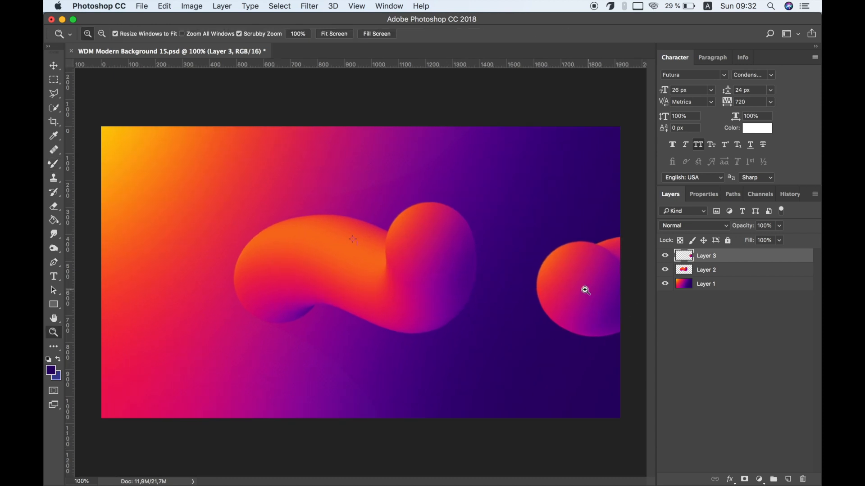
key(b)
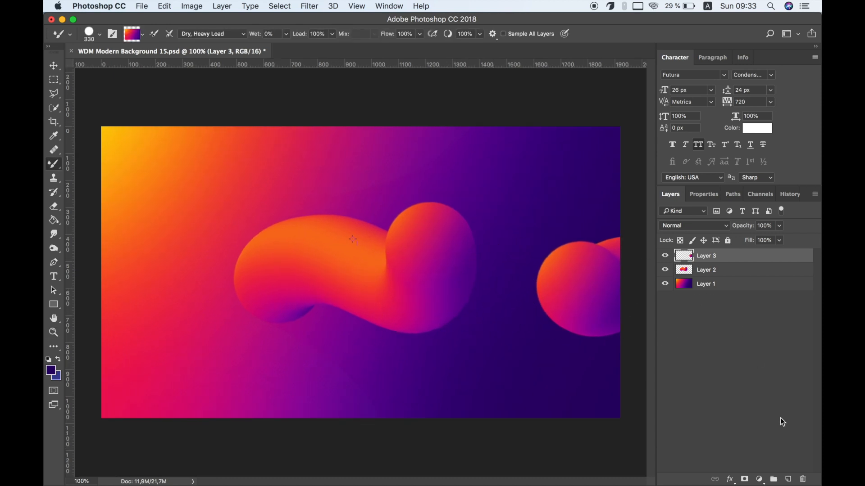
click(788, 479)
right_click(496, 312)
drag(497, 313, 503, 312)
text(900)
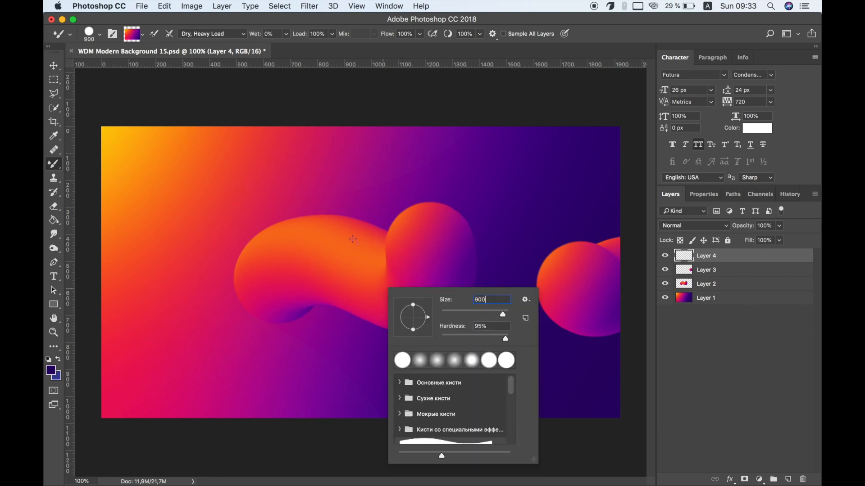
key(Return)
right_click(353, 239)
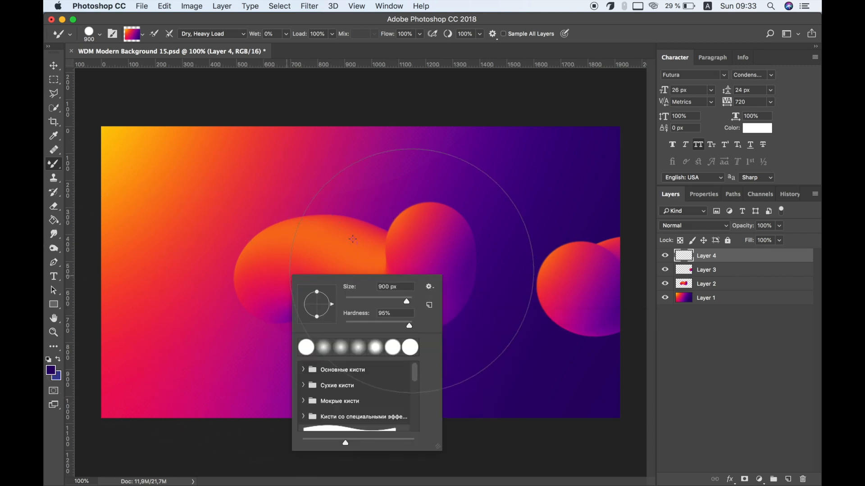
text(800)
key(Return)
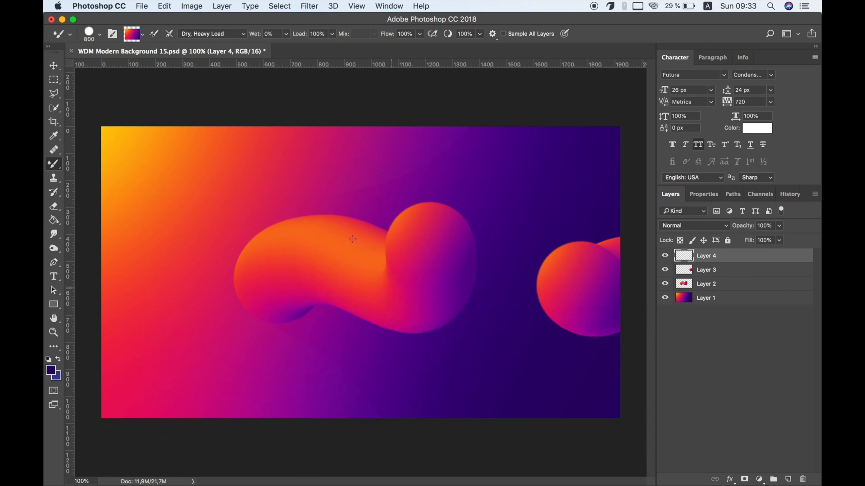
Set the Mixer Brush size to 700 px and paint a large curved gradient shape over the canvas's left part on Layer 4
right_click(274, 310)
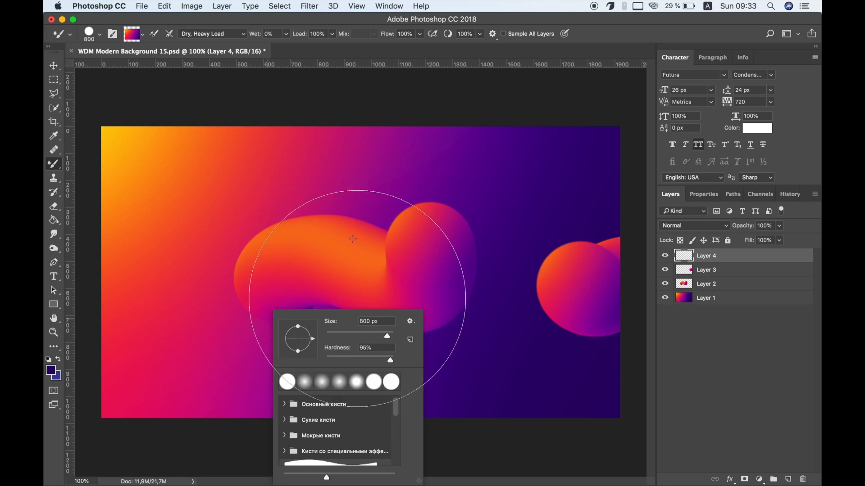
text(700)
key(Return)
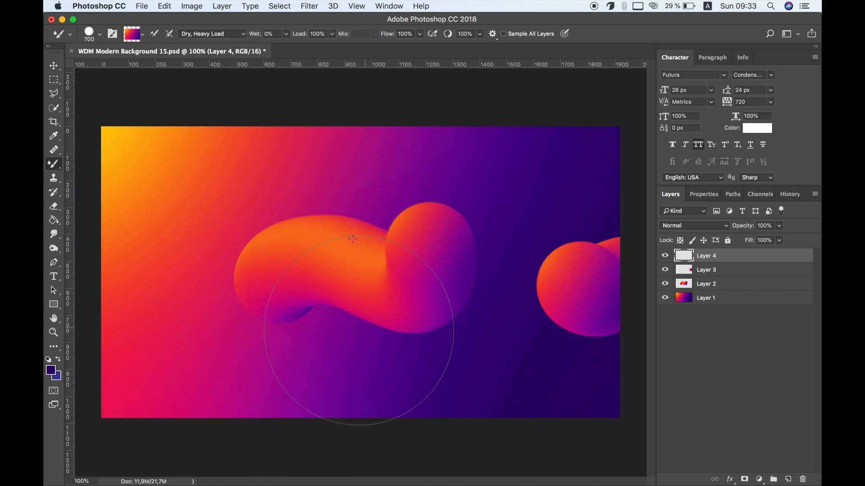
mouse_move(179, 406)
mouse_down()
mouse_move(189, 360)
mouse_move(220, 315)
mouse_move(184, 243)
mouse_move(225, 230)
mouse_move(202, 275)
mouse_move(193, 241)
mouse_up()
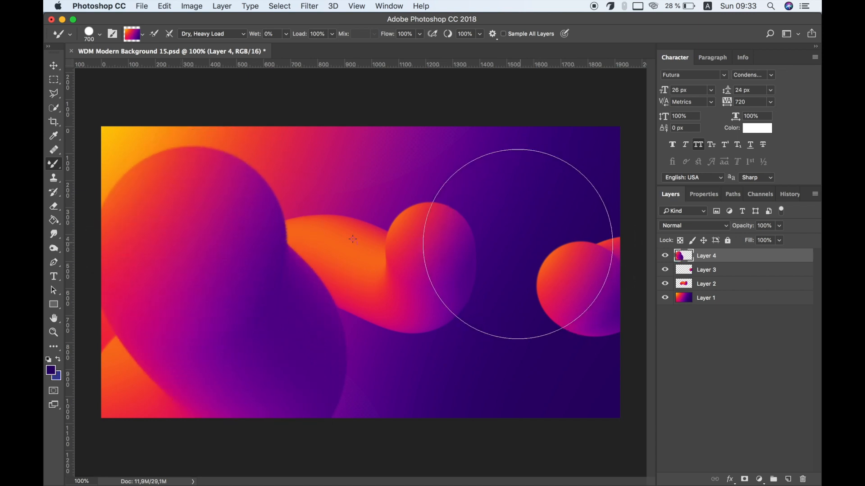
Convert Layer 4 to a smart object and place it directly above Layer 1, behind the other shapes
right_click(729, 256)
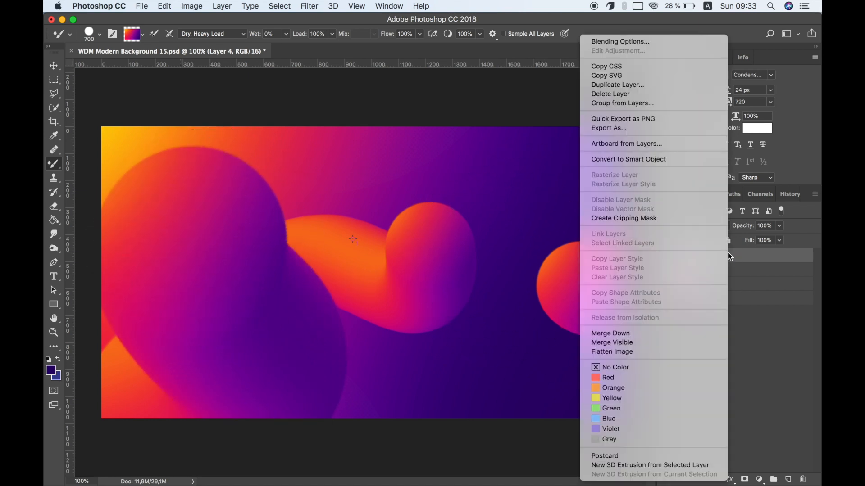
click(660, 159)
drag(729, 257, 733, 291)
Apply a Gaussian Blur with a radius of 17.6 pixels to the large shape on Layer 4
click(310, 5)
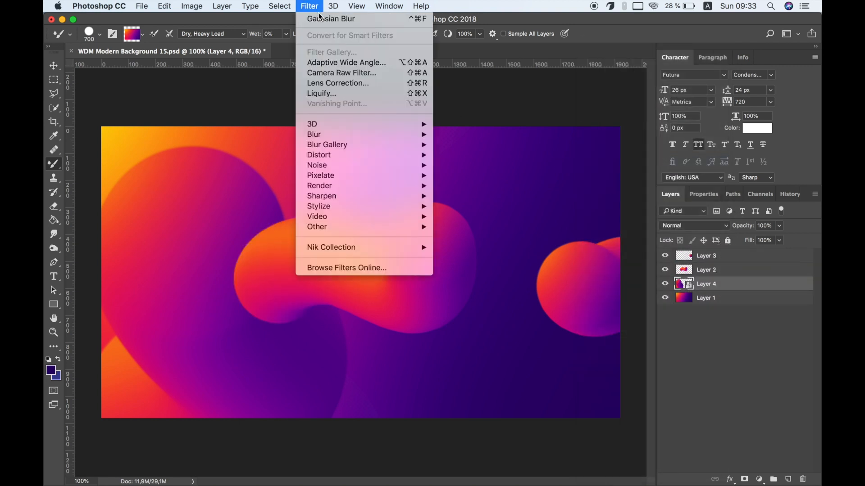
click(466, 174)
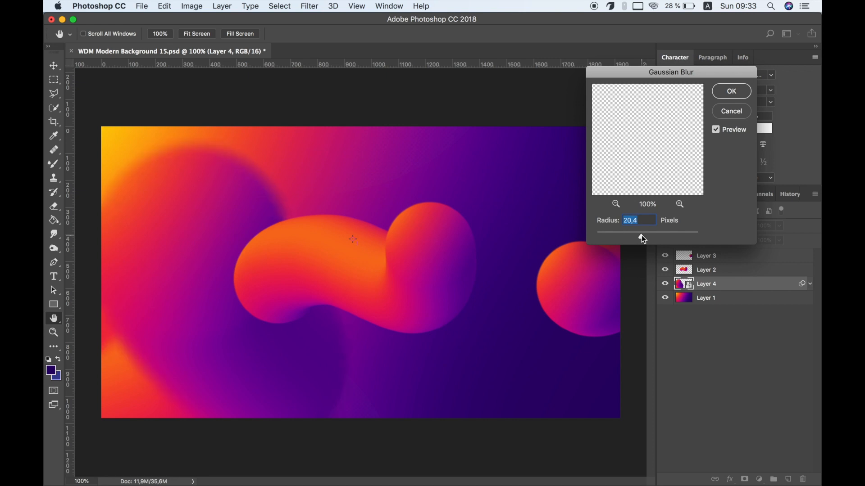
drag(641, 235, 640, 236)
click(733, 92)
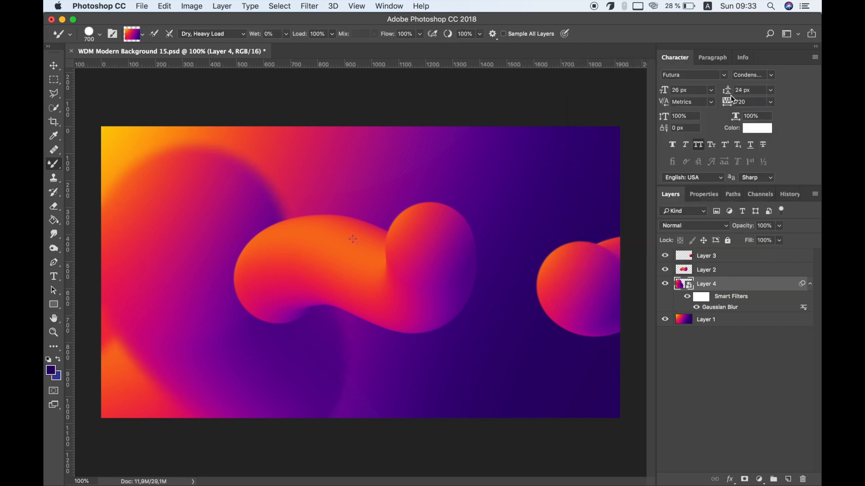
Add a new layer above Layer 4 and paint a large round gradient shape running off the canvas's bottom-right corner
click(787, 480)
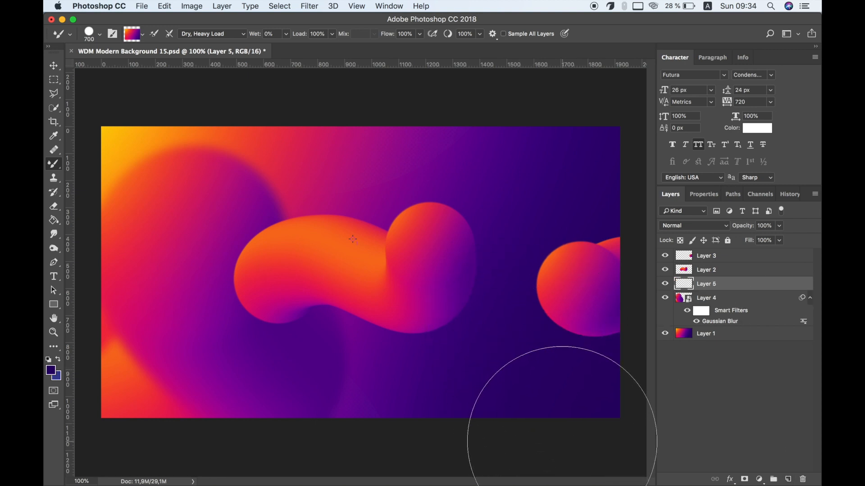
click(561, 437)
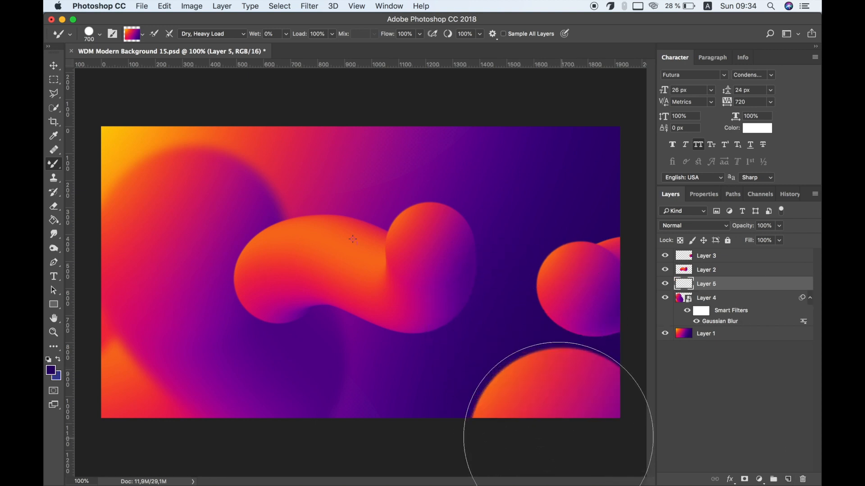
Convert Layer 5 to a smart object and apply a Gaussian Blur with a 17.6-pixel radius
right_click(746, 286)
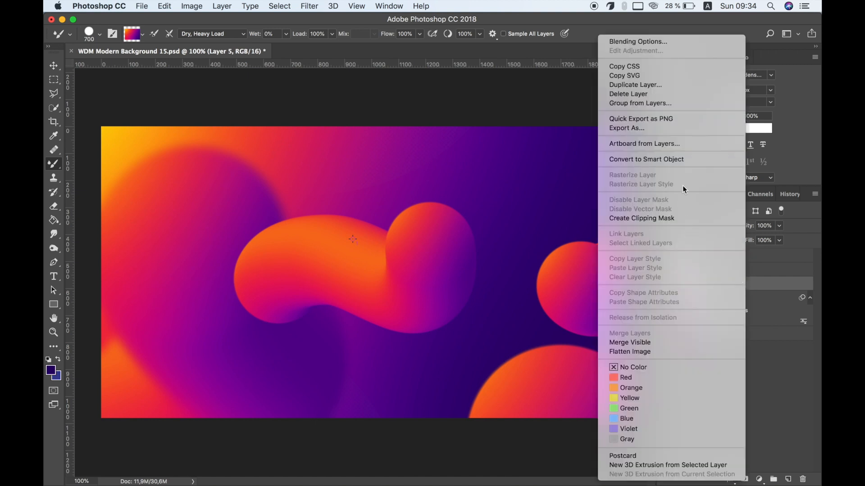
click(682, 155)
click(310, 6)
click(331, 18)
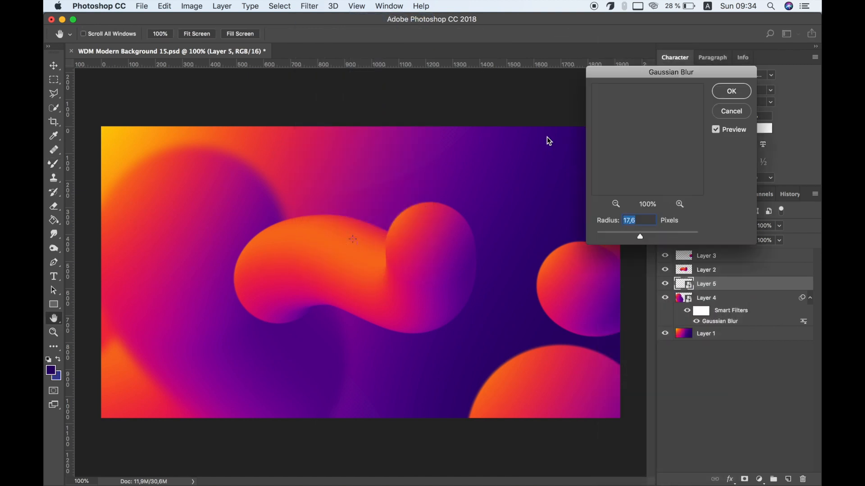
click(730, 92)
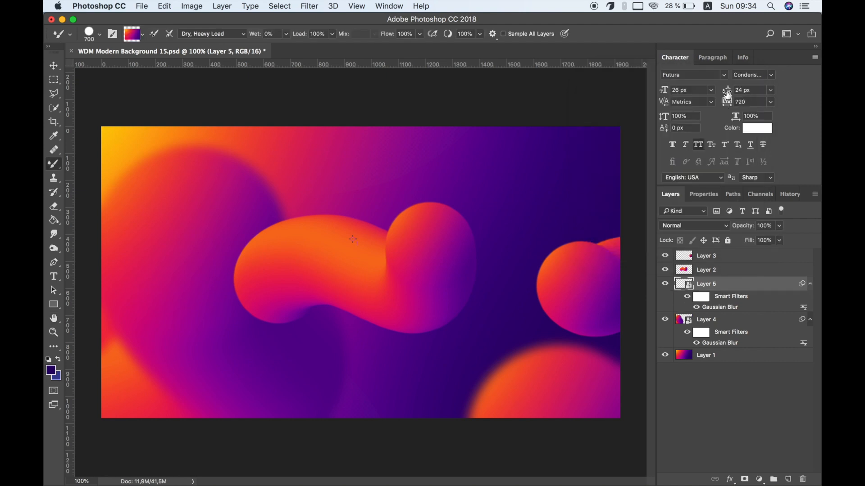
Move the Layer 3 shape at the canvas's right edge slightly upward
click(707, 260)
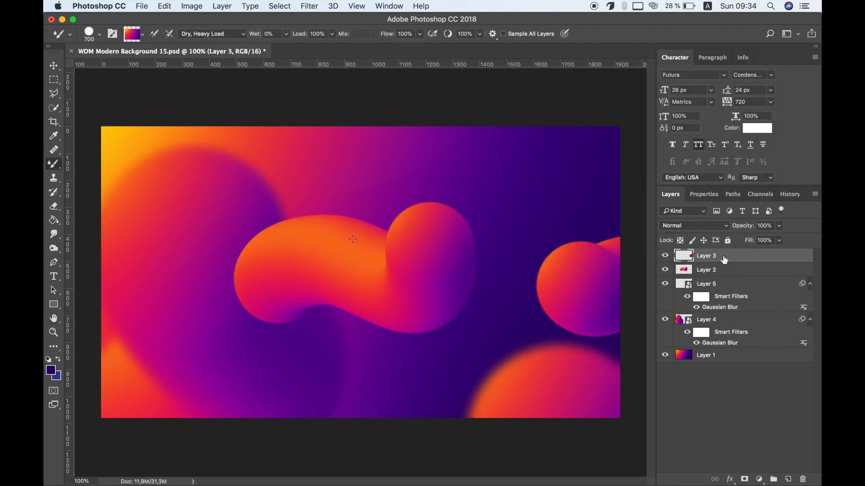
key(v)
drag(580, 282, 586, 256)
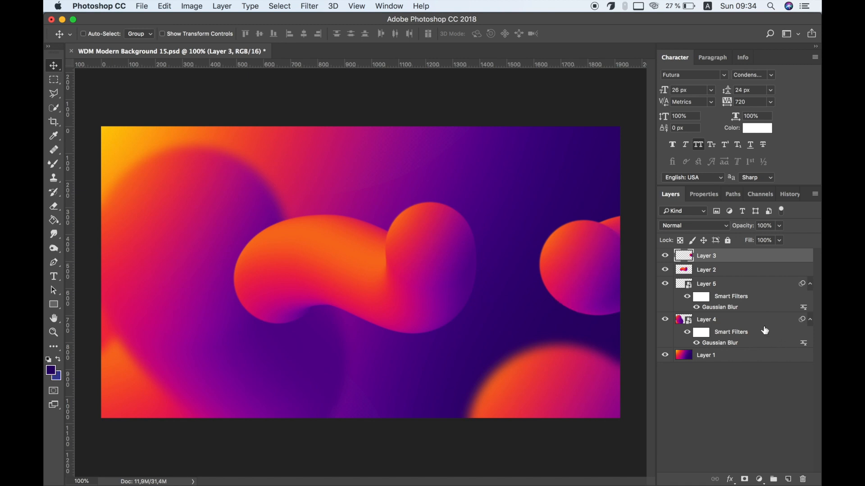
Set the Mixer Brush size to 1040 px and load it with a more purple sample of the Layer 1 gradient
click(736, 360)
click(54, 164)
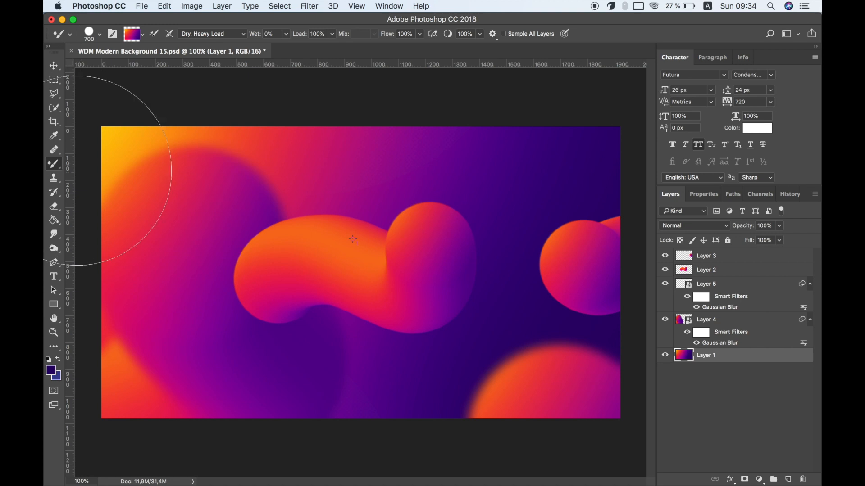
right_click(367, 262)
drag(488, 289, 489, 290)
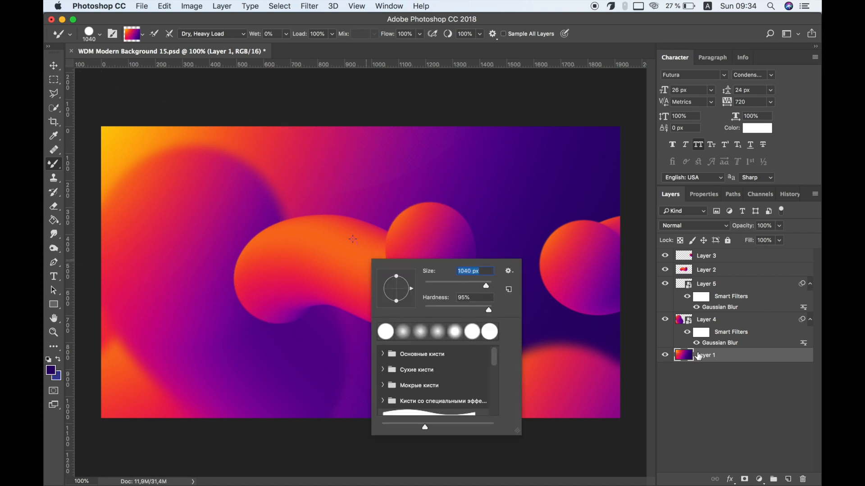
click(698, 356)
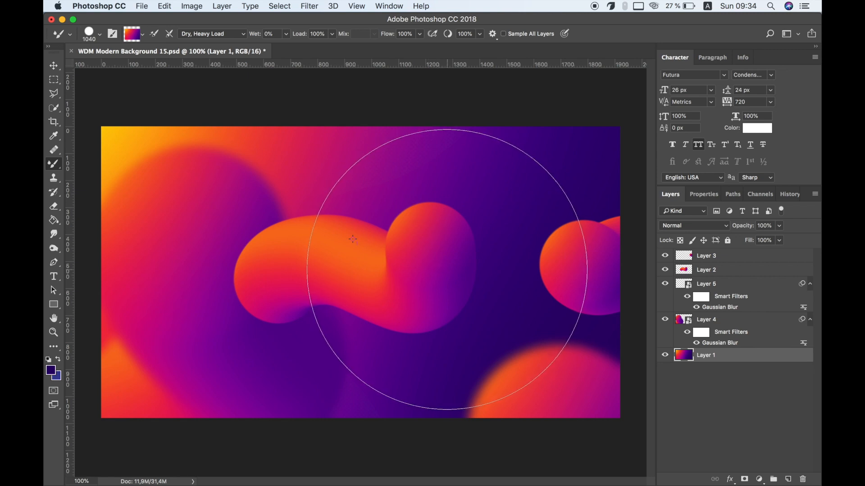
alt+click(449, 272)
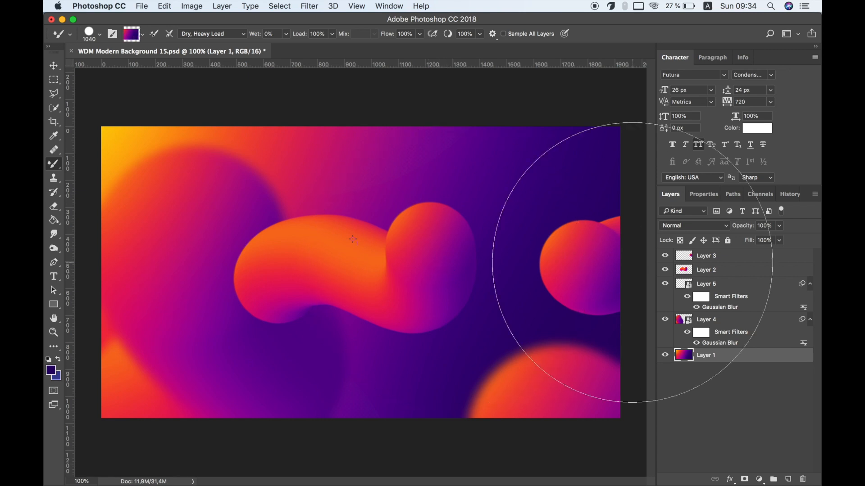
Add a new layer above Layer 3 and set the Mixer Brush size to 268 px
click(751, 258)
click(788, 480)
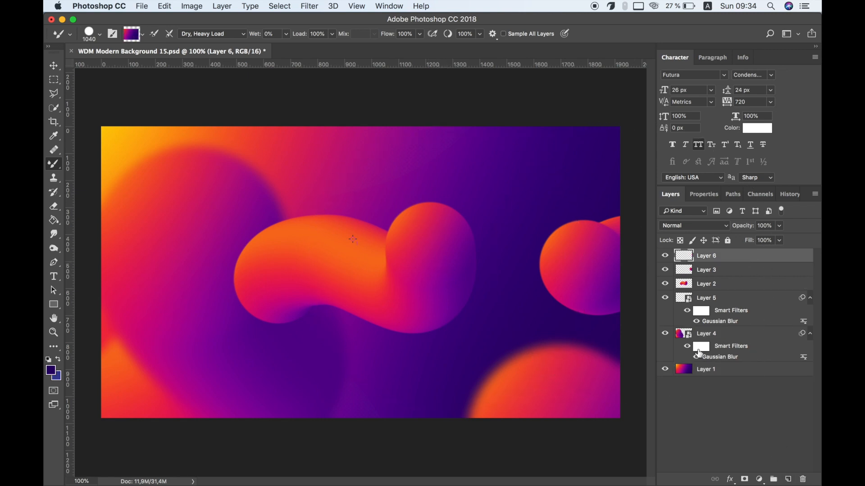
right_click(474, 276)
drag(558, 292, 552, 293)
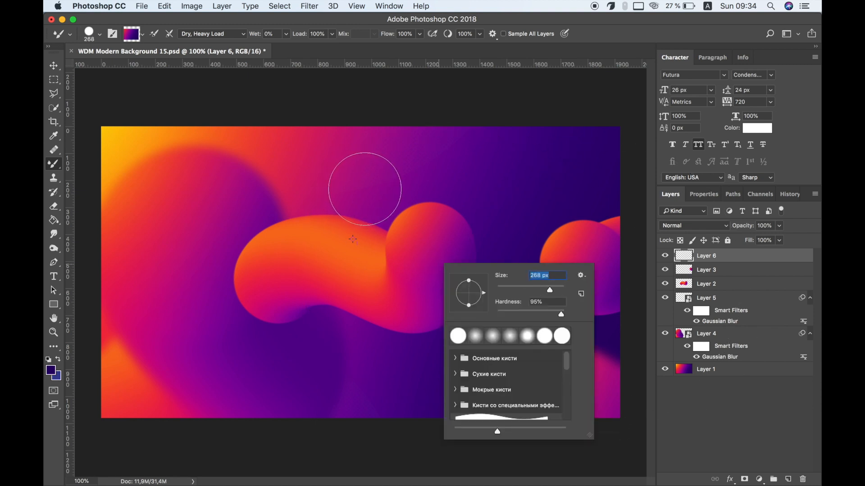
Paint a short, curved dark purple shape overlapping the top of the central orange shape, undoing the first stroke and repainting it
mouse_move(367, 183)
mouse_down()
mouse_move(347, 178)
mouse_move(331, 214)
mouse_move(289, 222)
mouse_up()
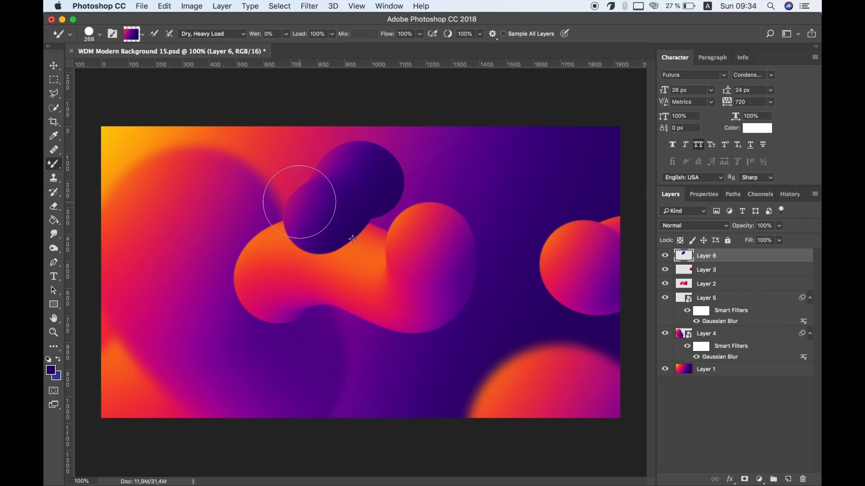
key(super+z)
mouse_move(373, 180)
mouse_down()
mouse_move(332, 169)
mouse_move(287, 229)
mouse_move(266, 208)
mouse_up()
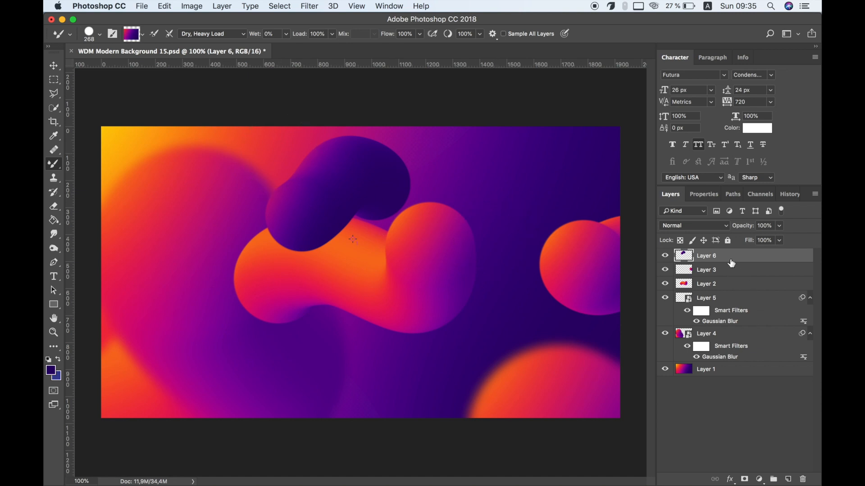
Select Layer 2 together with Layer 6 and move both shapes down slightly
super+click(722, 288)
key(v)
drag(397, 248, 399, 274)
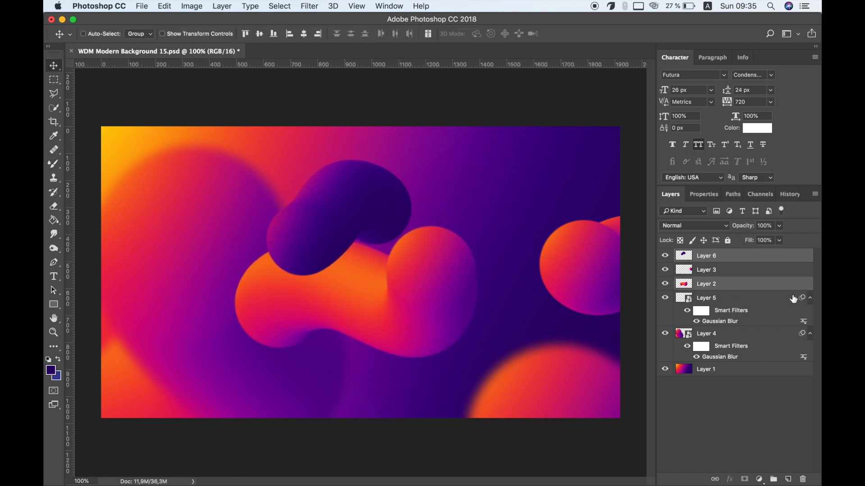
Scale the Layer 6 and Layer 2 shapes down together slightly around their shared centre
click(173, 9)
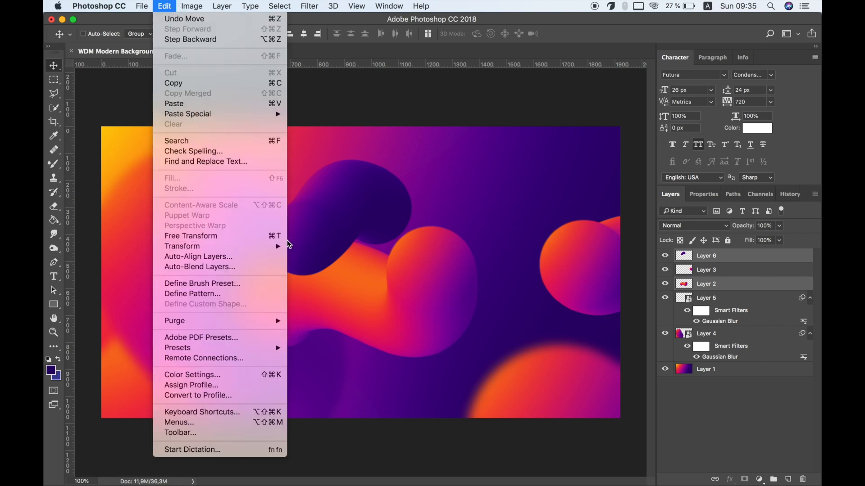
mouse_move(283, 247)
click(309, 262)
drag(479, 157, 468, 172)
key(Return)
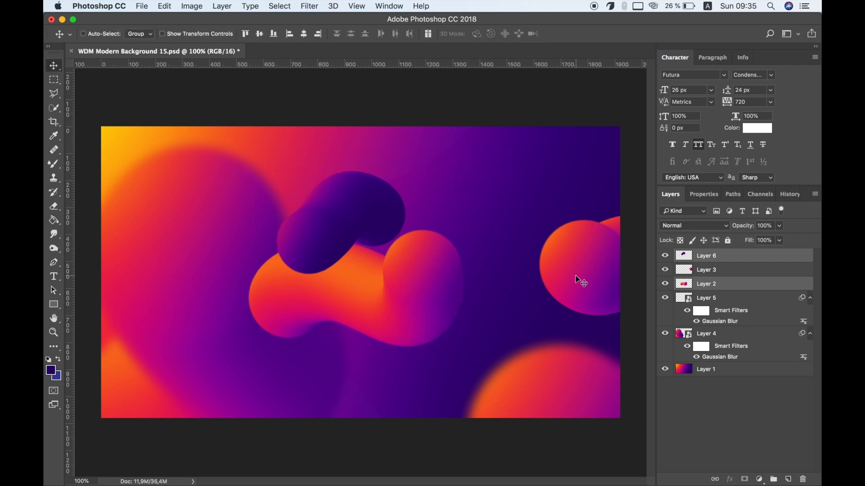
Scale the Layer 3 shape down slightly, keeping it against the canvas's right edge
click(693, 270)
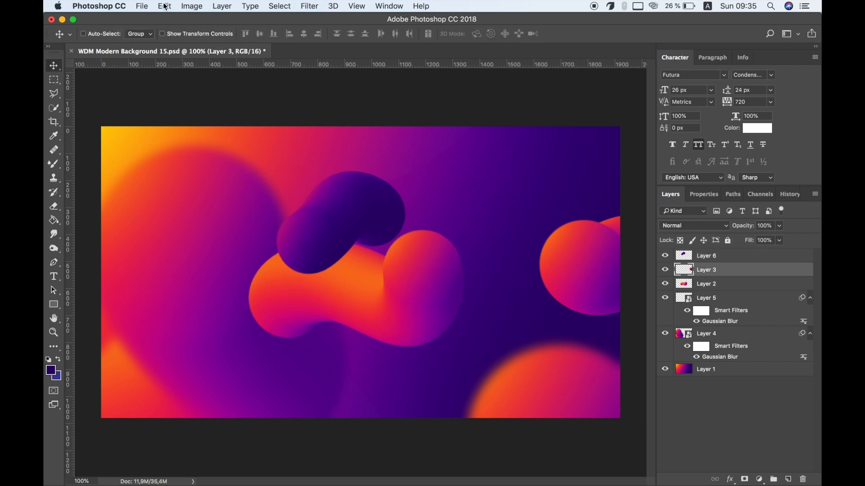
click(142, 6)
mouse_move(164, 7)
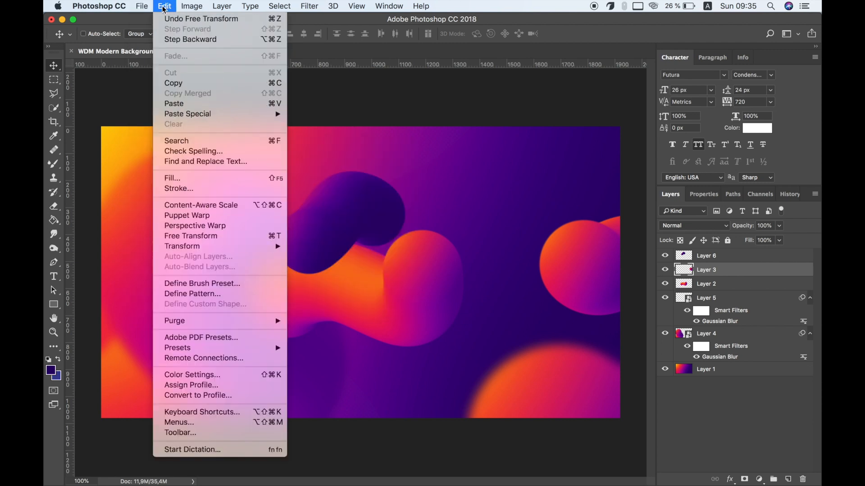
mouse_move(235, 247)
click(306, 263)
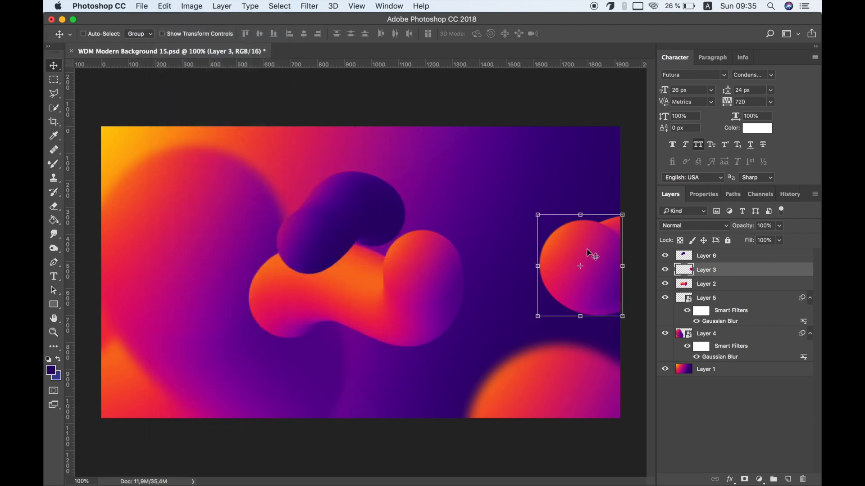
drag(536, 210, 546, 219)
key(Return)
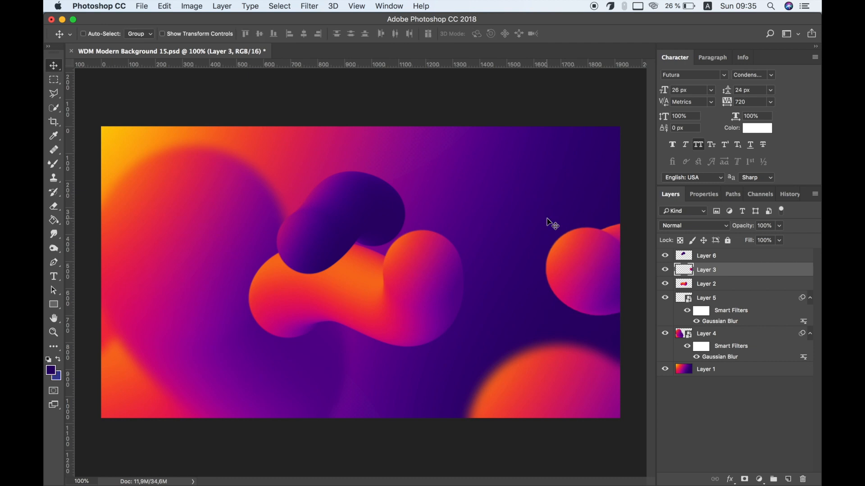
On a new layer above Layer 6, paint a short dark purple shape at the canvas's left edge with a 284 px Mixer Brush
click(721, 255)
click(789, 479)
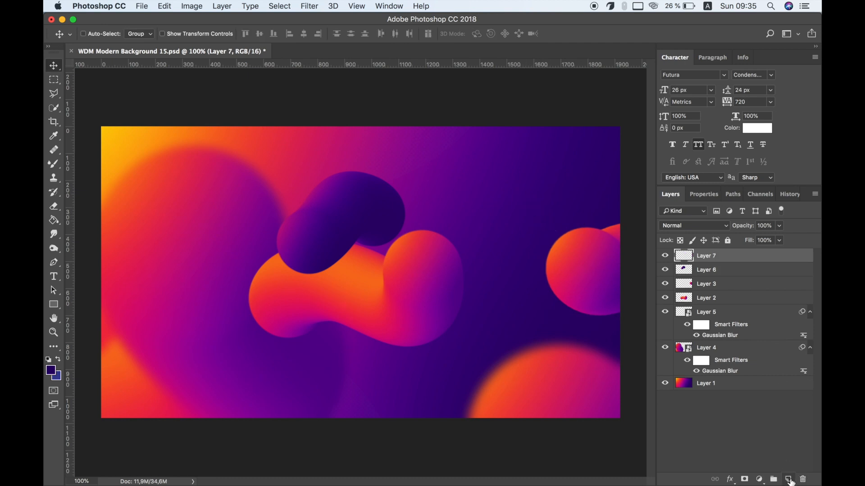
click(53, 193)
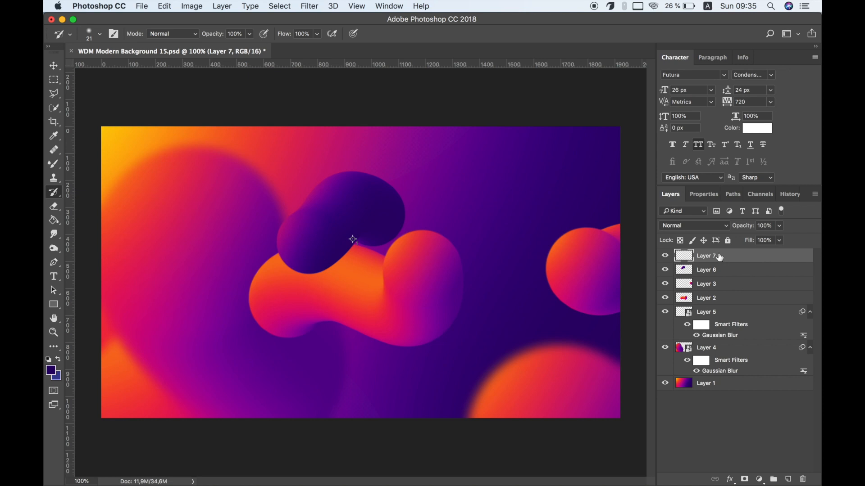
click(54, 164)
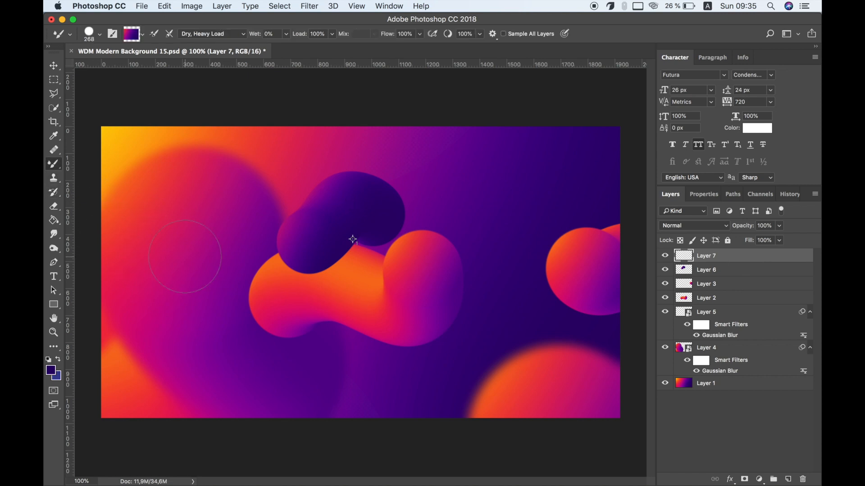
scroll(181, 254, down, 1)
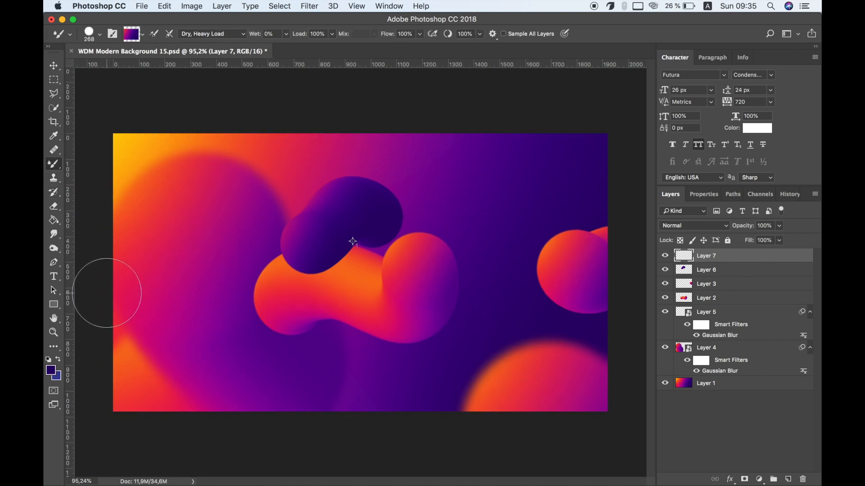
right_click(195, 267)
drag(260, 294, 303, 296)
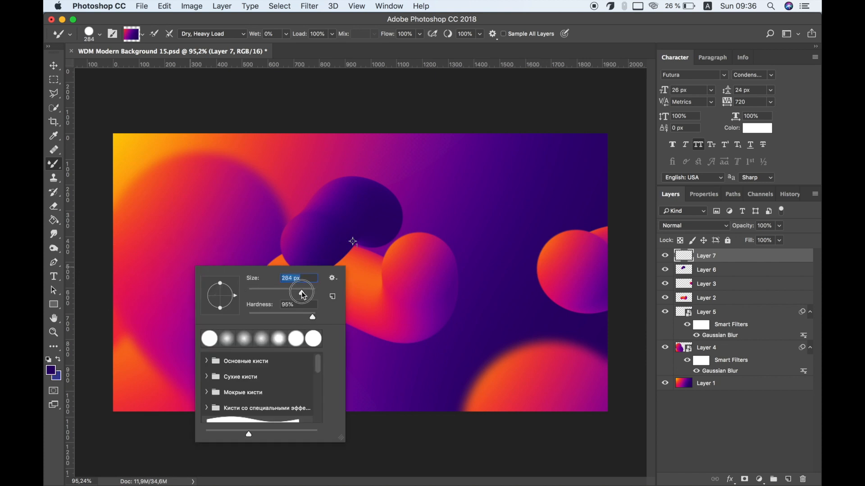
mouse_move(77, 290)
mouse_down()
mouse_move(116, 270)
mouse_move(175, 292)
mouse_up()
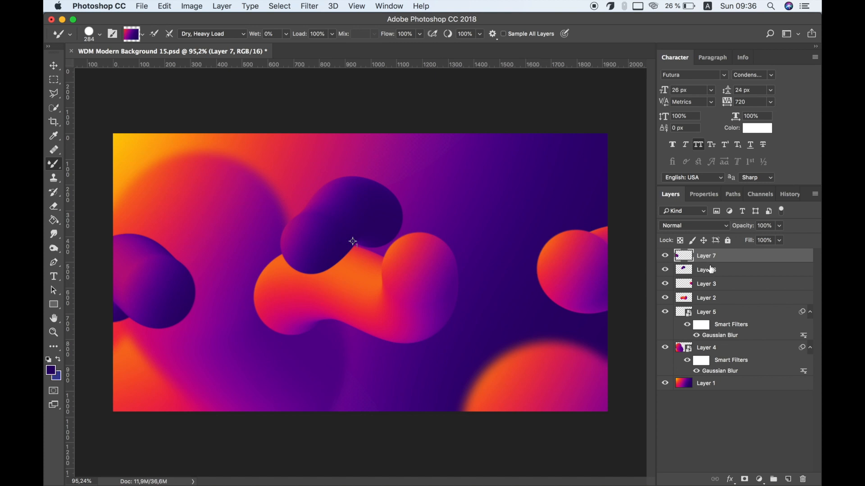
On a new layer, paint a large dark purple shape across the canvas centre with an 800 px Mixer Brush, undoing the first stroke and repainting it
click(788, 479)
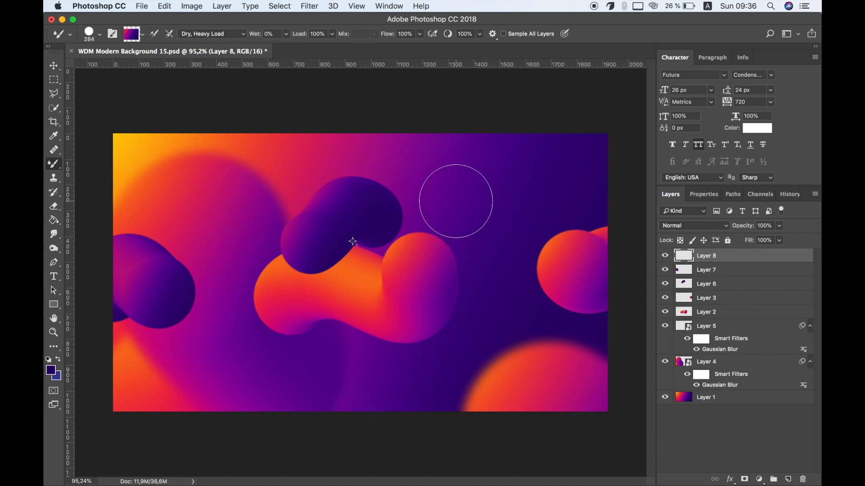
right_click(456, 202)
drag(563, 226, 583, 227)
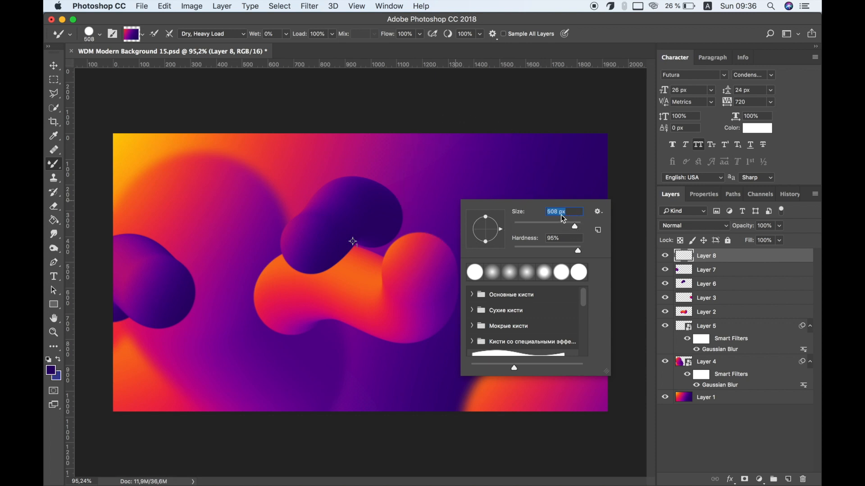
text(800)
key(Return)
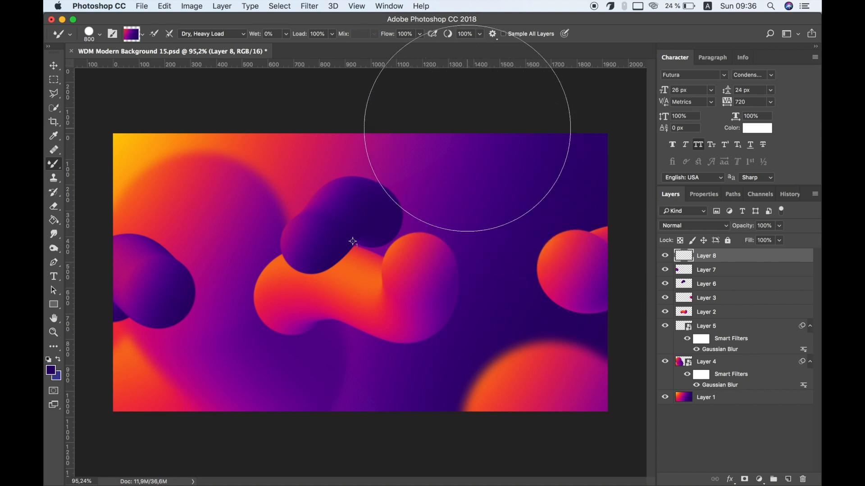
mouse_move(467, 128)
mouse_down()
mouse_move(457, 126)
mouse_move(454, 224)
mouse_move(369, 241)
mouse_move(454, 276)
mouse_move(432, 284)
mouse_up()
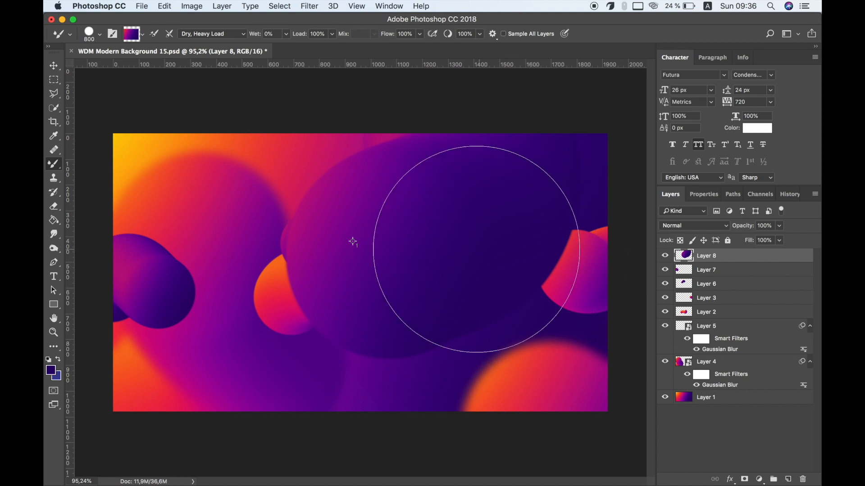
key(super+z)
mouse_move(417, 154)
mouse_down()
mouse_move(467, 203)
mouse_move(420, 246)
mouse_up()
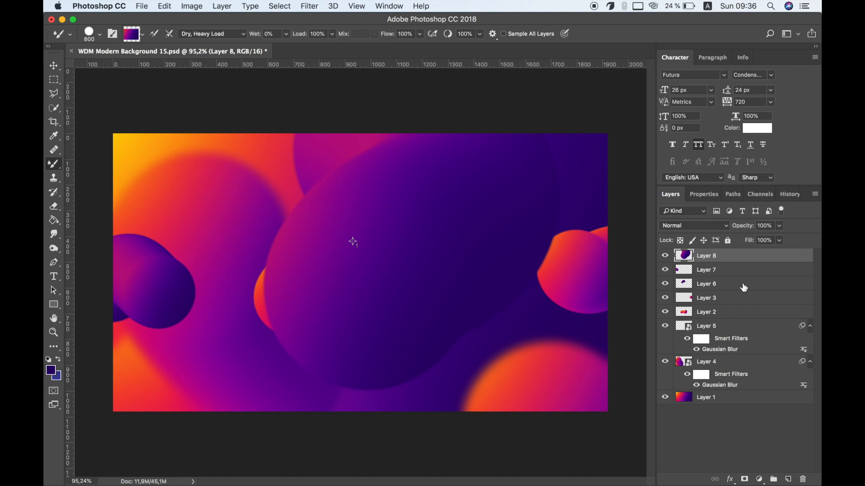
Place Layer 8 directly above Layer 1 and, as a smart object, give it a Gaussian Blur with a 17,6 pixel radius
drag(747, 261, 773, 376)
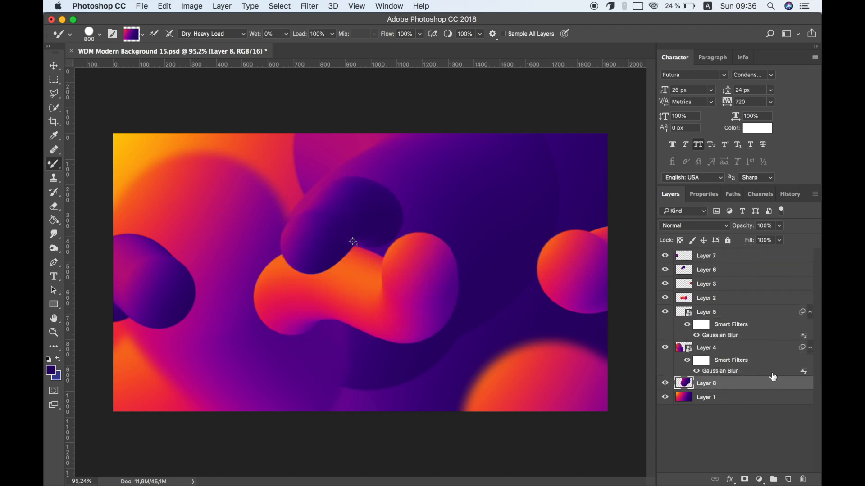
right_click(734, 384)
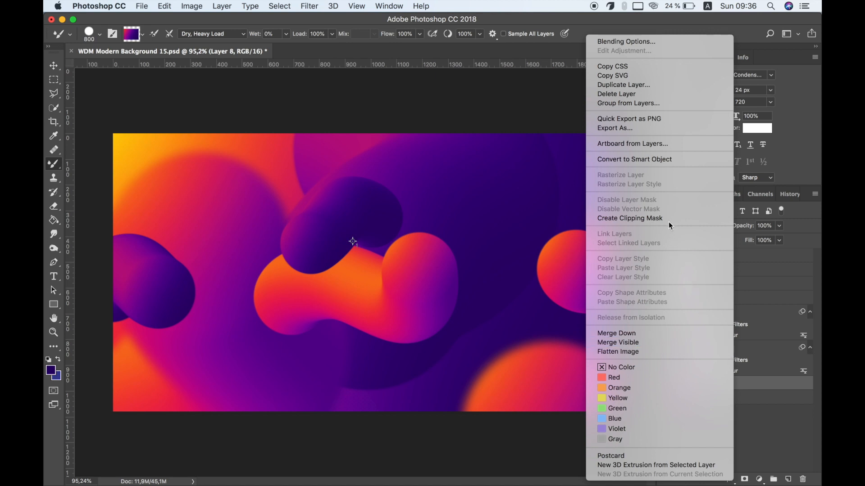
click(655, 160)
click(309, 6)
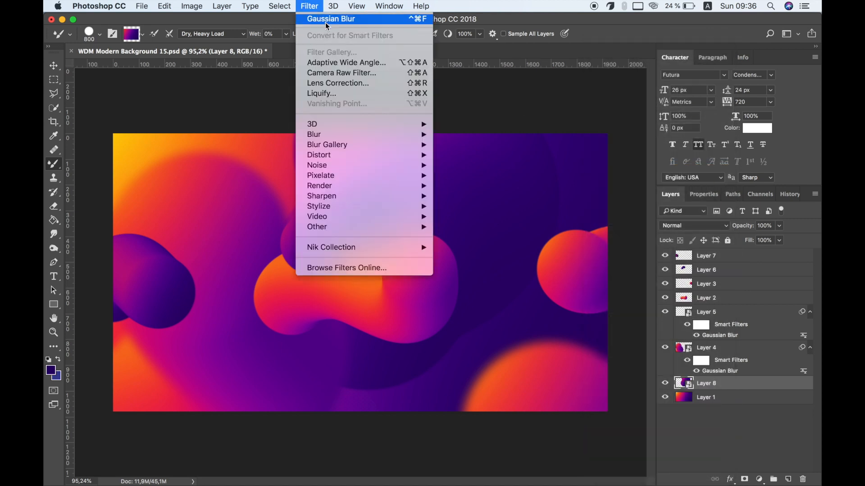
click(326, 20)
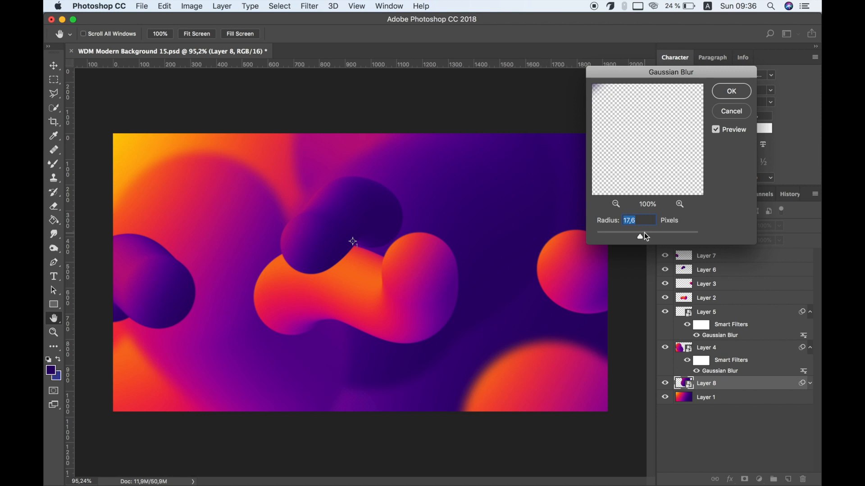
click(731, 92)
Move the blurred Layer 8 shape to the right, behind the central shapes
key(b)
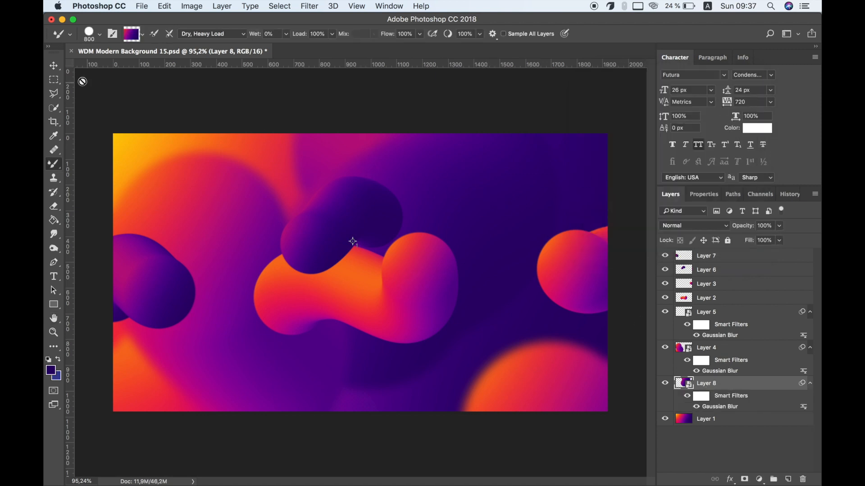
key(v)
drag(488, 202, 539, 203)
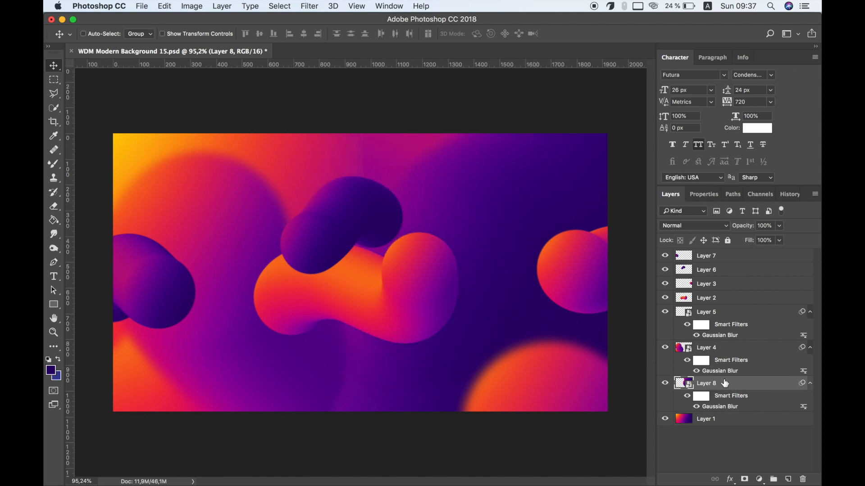
On a new layer above Layer 7, paint a small purple dot in the canvas's upper right area with a 67 px Mixer Brush
click(720, 260)
click(788, 480)
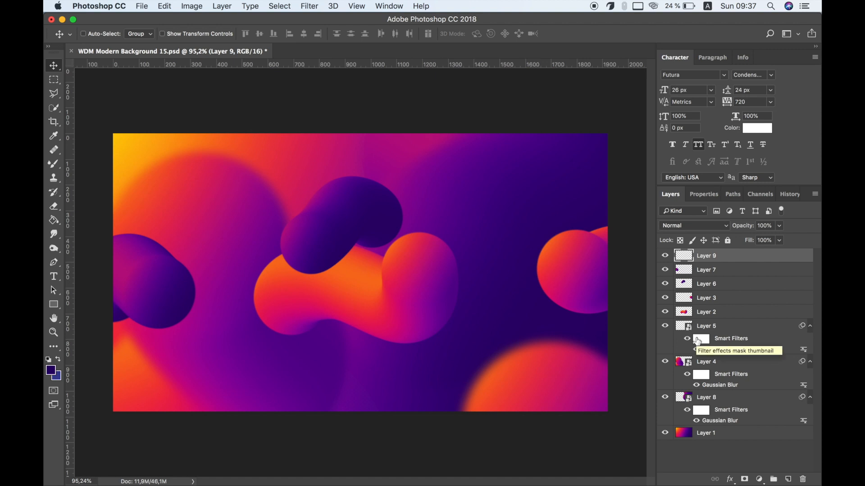
click(54, 193)
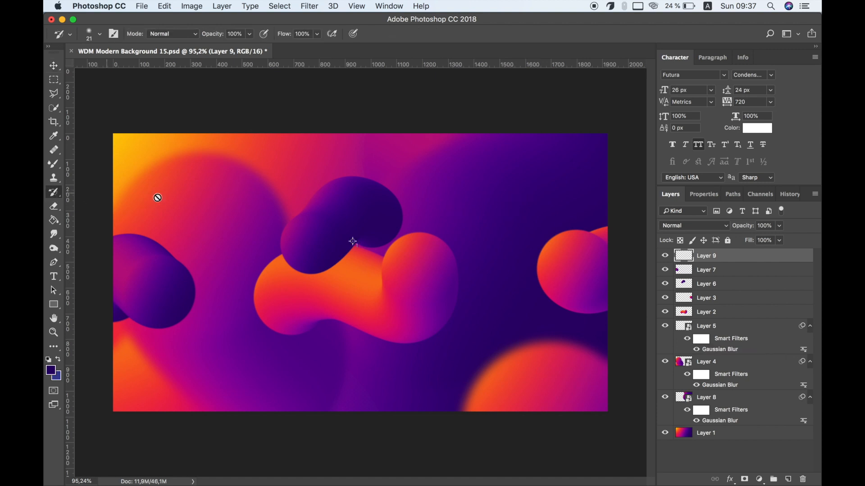
right_click(461, 205)
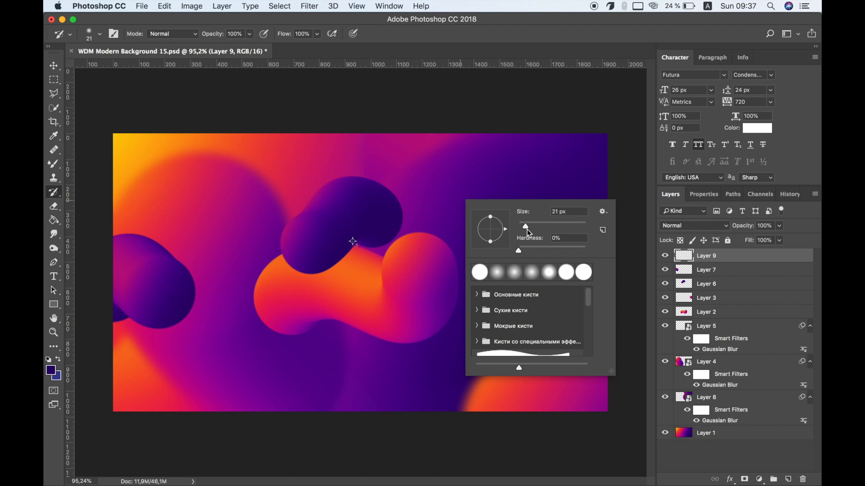
click(54, 164)
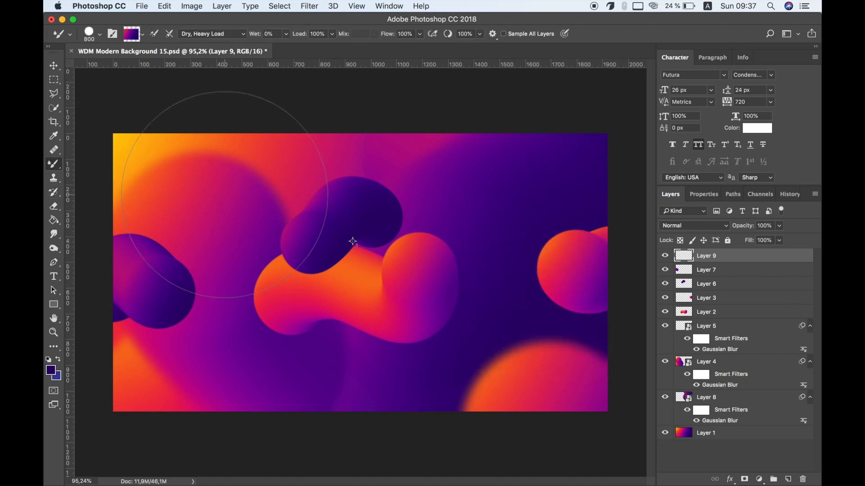
right_click(448, 213)
drag(567, 243, 527, 238)
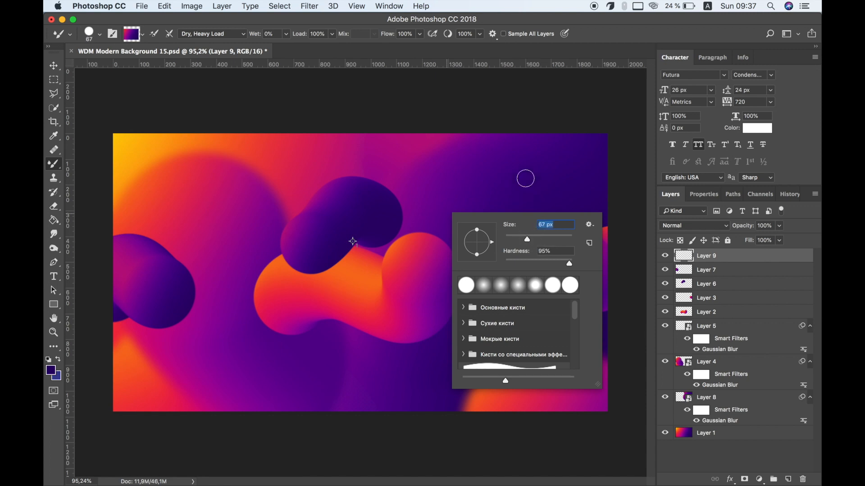
click(525, 185)
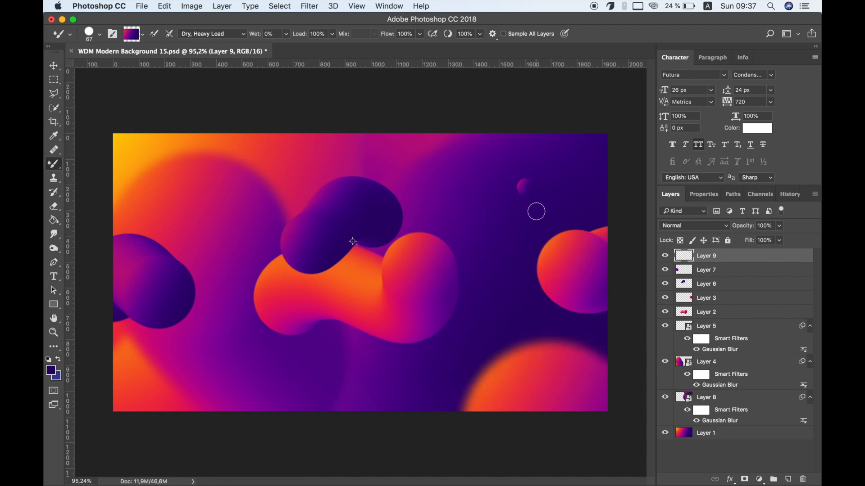
On another new layer, paint a tiny dark purple blob on the central orange shape with a 51 px Mixer Brush
right_click(532, 266)
drag(598, 284, 592, 281)
click(788, 479)
drag(367, 291, 363, 286)
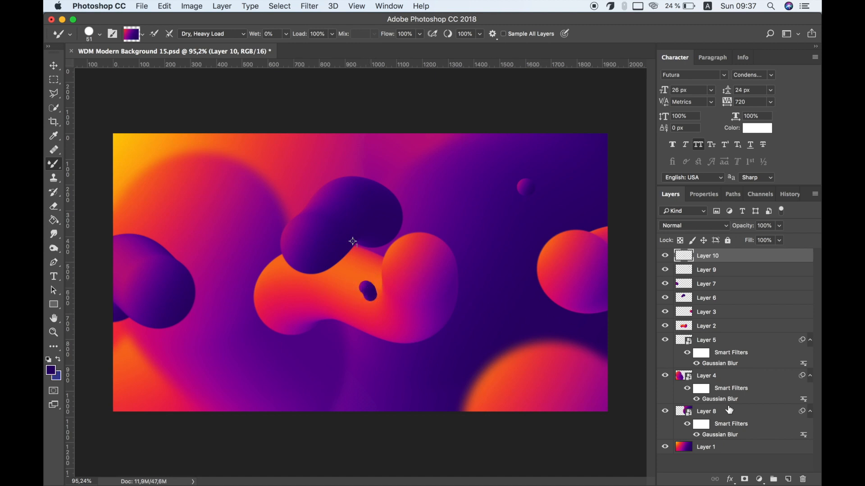
On another new layer, paint a tiny dark purple blob above the left edge shape with a 41 px Mixer Brush
click(787, 479)
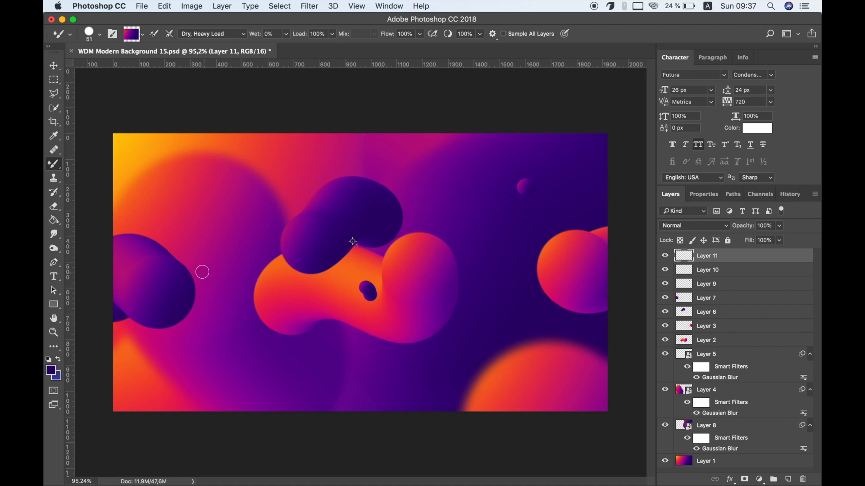
right_click(205, 237)
drag(279, 266, 277, 264)
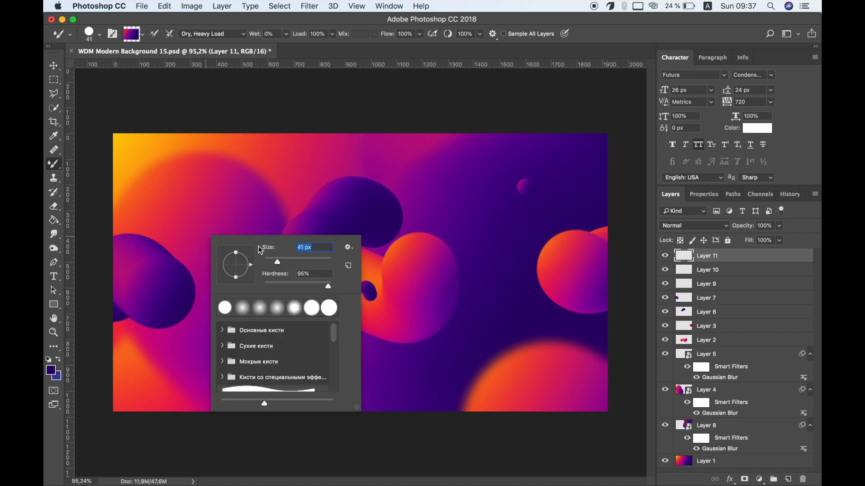
drag(205, 224, 208, 229)
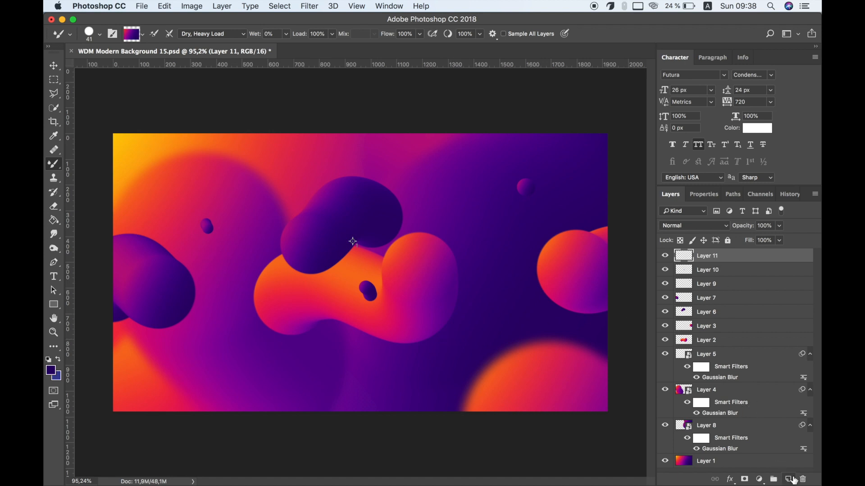
Add a new top layer, then load the Mixer Brush at 1040 px with the orange-to-purple colours of the Layer 1 gradient
click(789, 480)
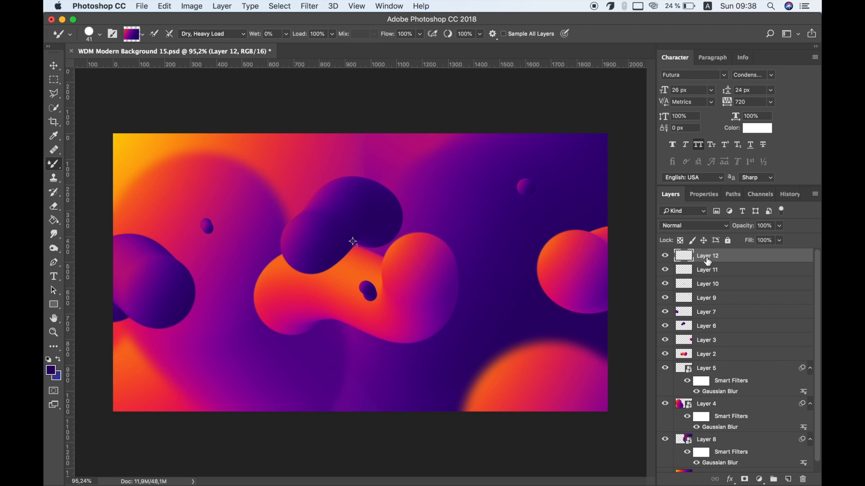
scroll(723, 323, down, 1)
click(740, 465)
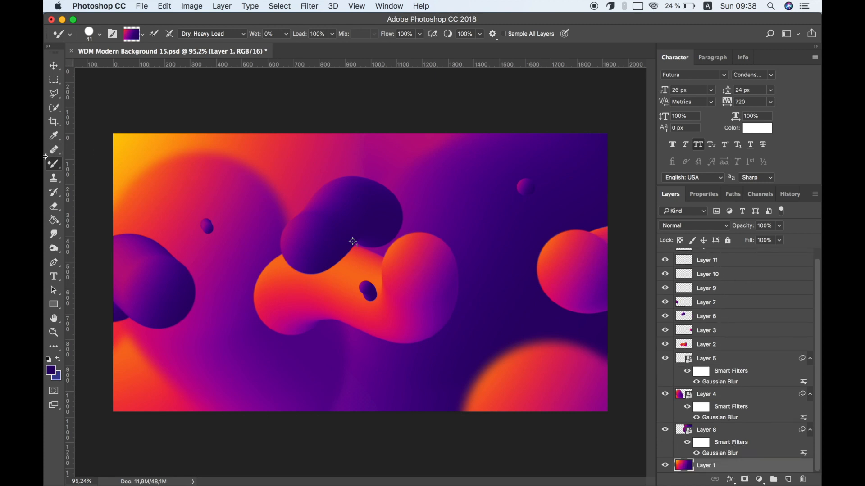
right_click(414, 251)
drag(507, 275, 530, 277)
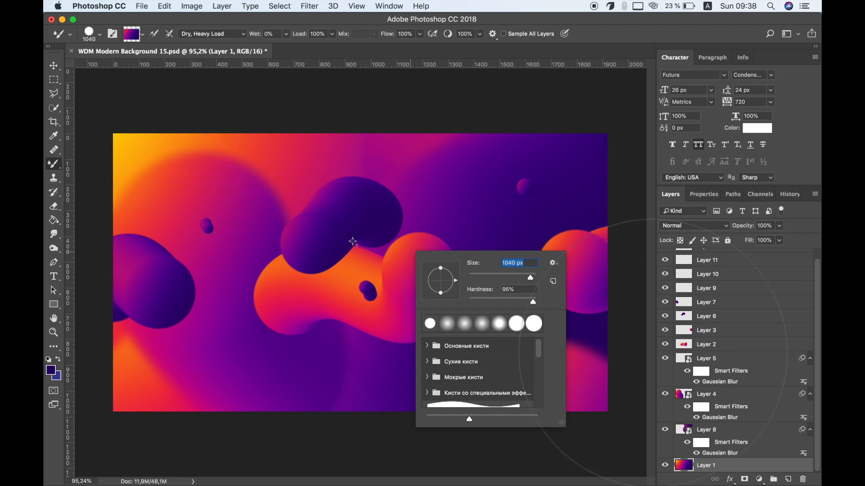
key(Return)
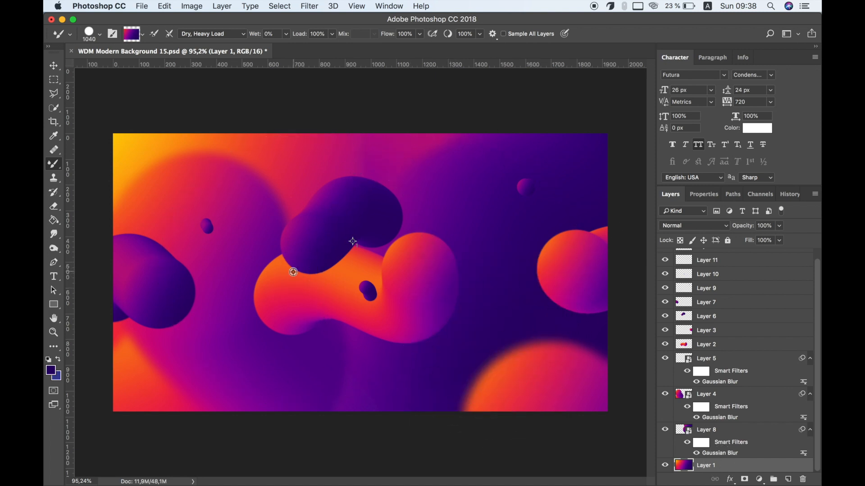
On Layer 12, paint a small orange-pink dot below the central shape near the canvas's lower edge with a 68 px Mixer Brush
scroll(740, 337, up, 1)
click(720, 261)
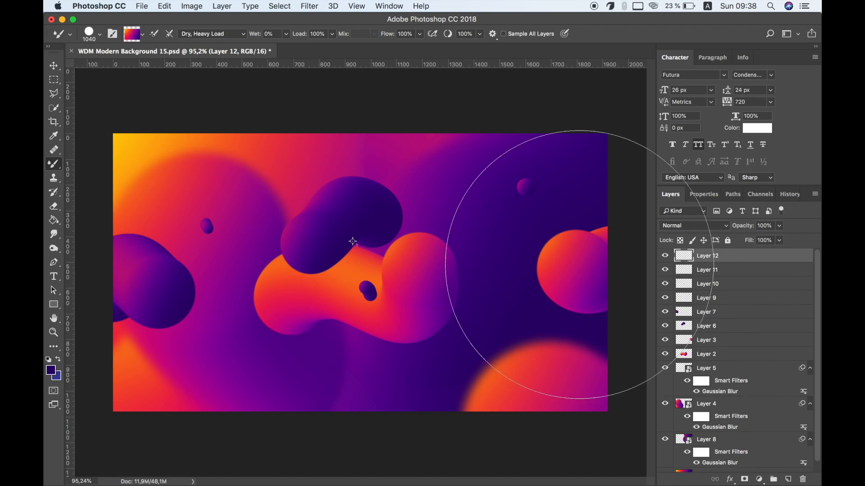
right_click(454, 261)
drag(571, 287, 537, 286)
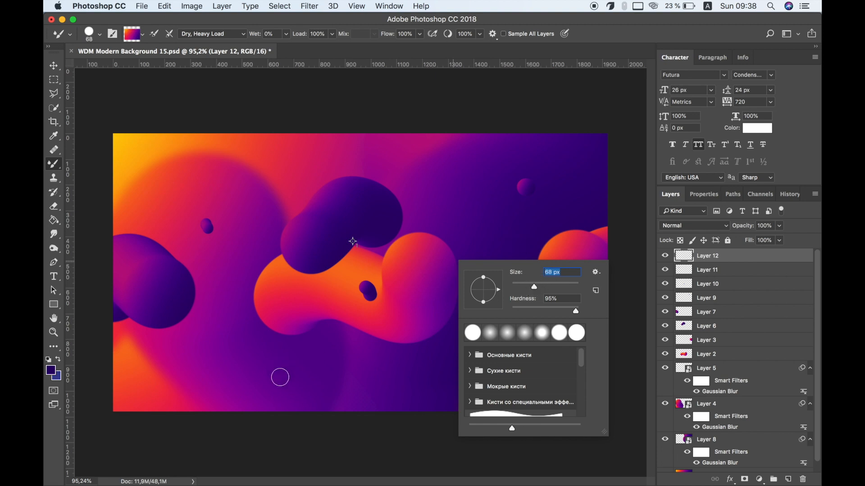
click(270, 377)
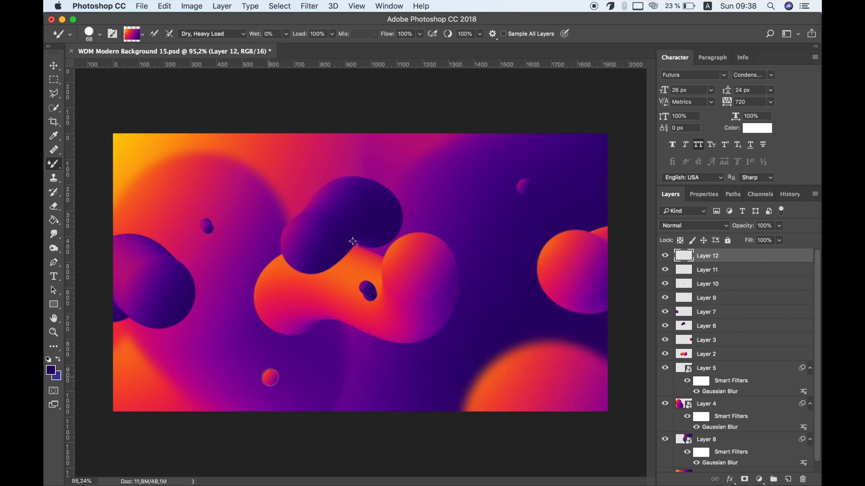
On Layer 12, paint a small orange drop above and beside the central dark purple shape with a 46 px Mixer Brush
right_click(409, 366)
drag(478, 334, 473, 337)
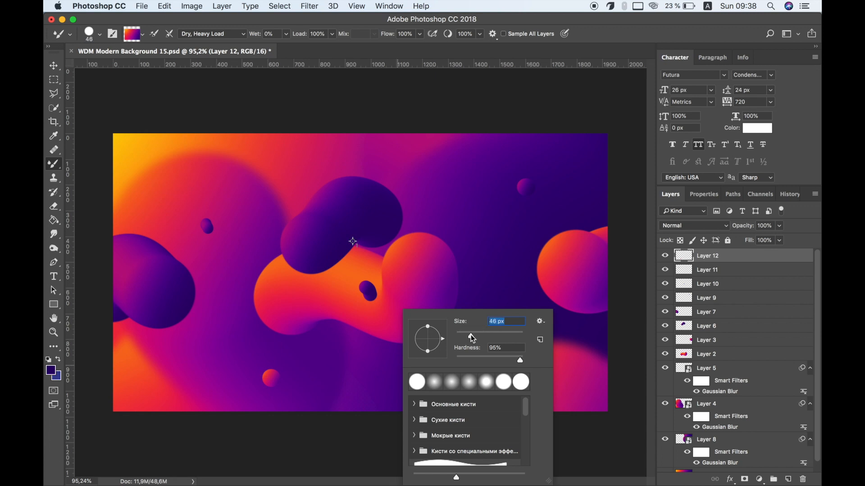
click(418, 185)
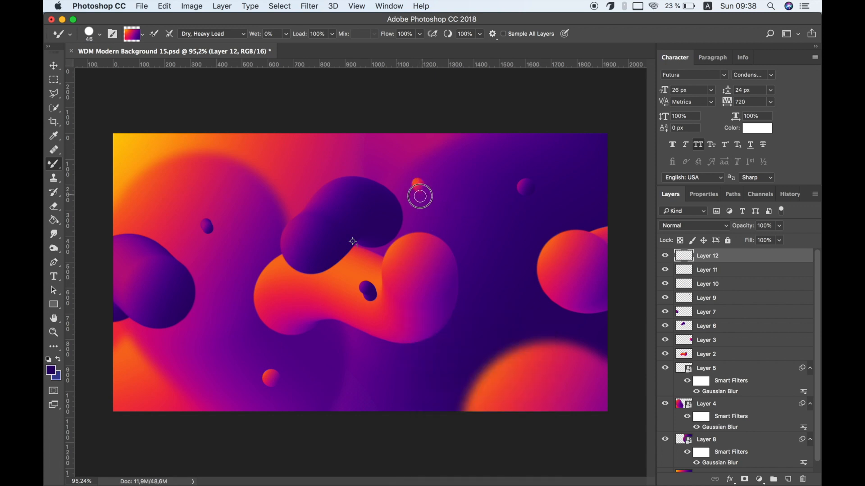
On Layer 12, paint a tiny orange-pink drop beside the blurred lower orange circle with a 28 px Mixer Brush
right_click(466, 365)
drag(541, 336, 537, 336)
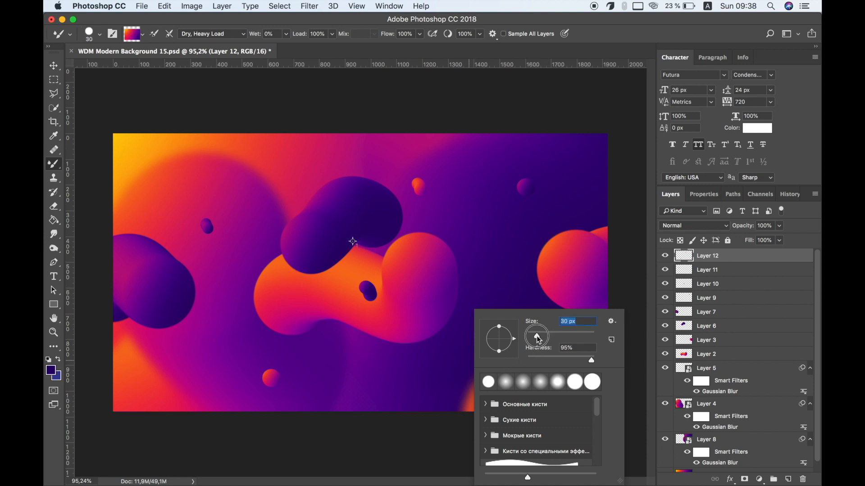
click(457, 361)
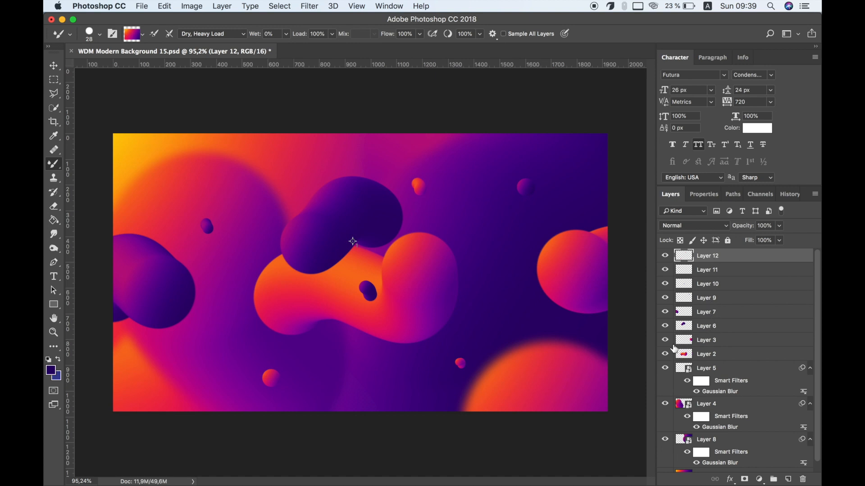
Select Layers 9 to 12 with the small drops and convert them into one Smart Object
click(665, 312)
click(664, 312)
shift+click(720, 296)
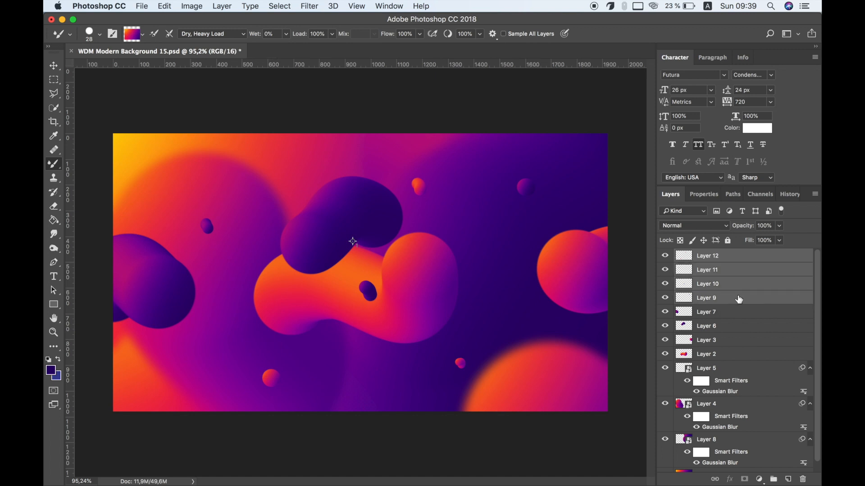
right_click(737, 296)
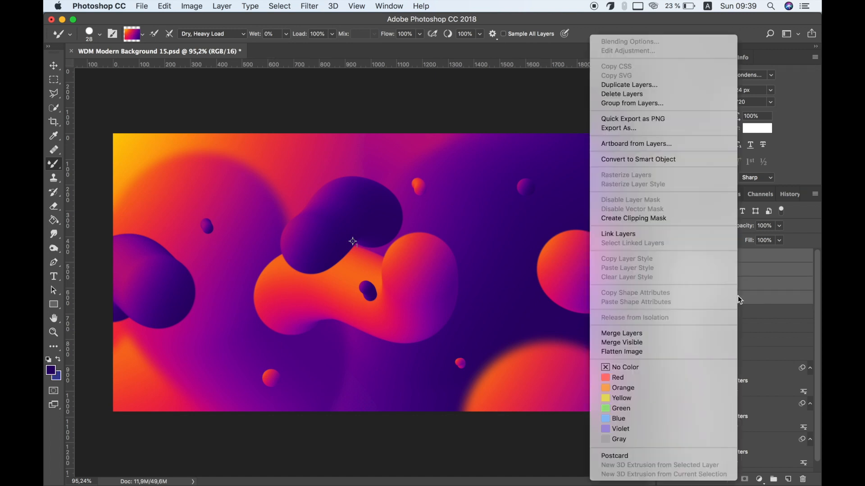
click(666, 159)
Apply a Gaussian Blur with a 2,0 pixel radius to the Smart Object of small drops, Layer 12
click(309, 6)
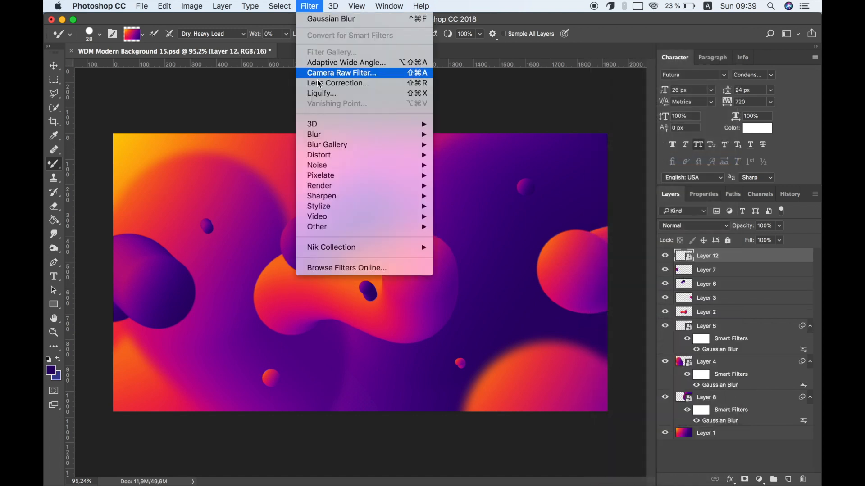
mouse_move(335, 134)
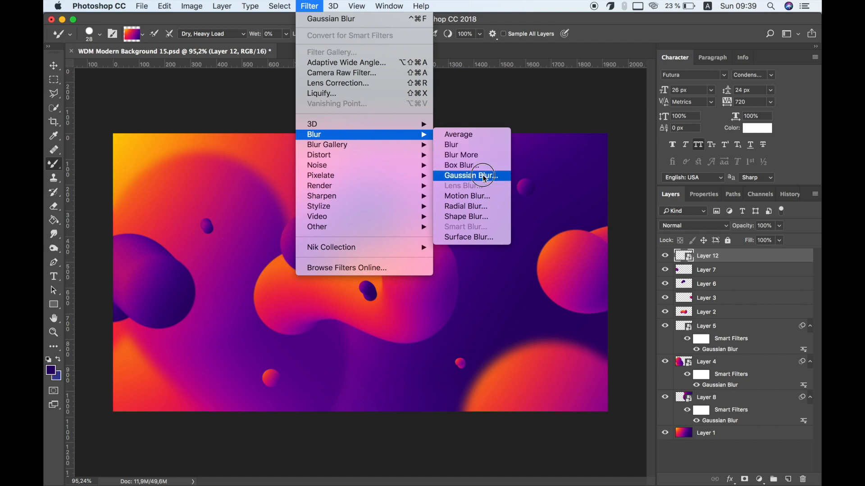
click(469, 176)
drag(628, 232, 606, 233)
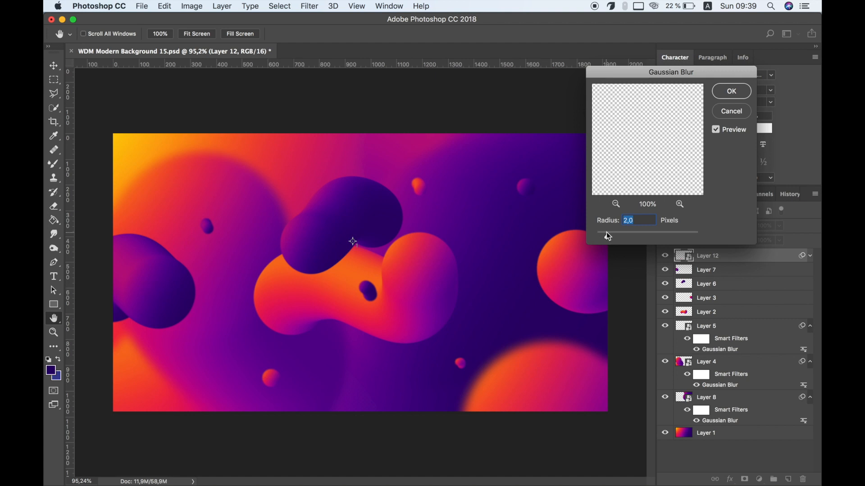
click(730, 91)
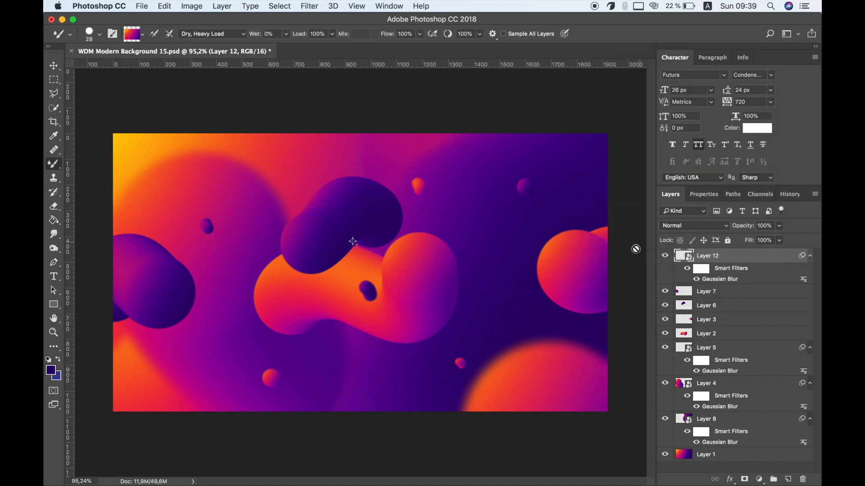
Convert Layer 3, the orange-purple shape at the canvas edge, to a Smart Object and apply a 2,6 pixel Gaussian Blur
click(694, 292)
key(v)
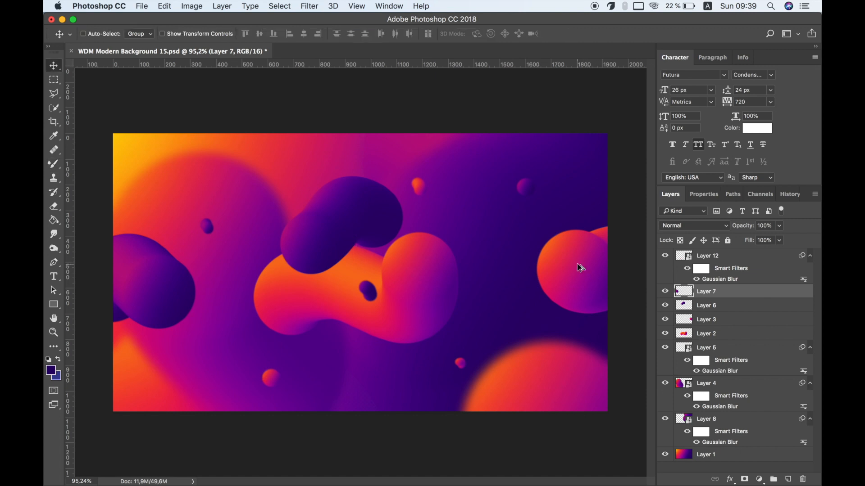
click(748, 320)
right_click(747, 320)
click(664, 160)
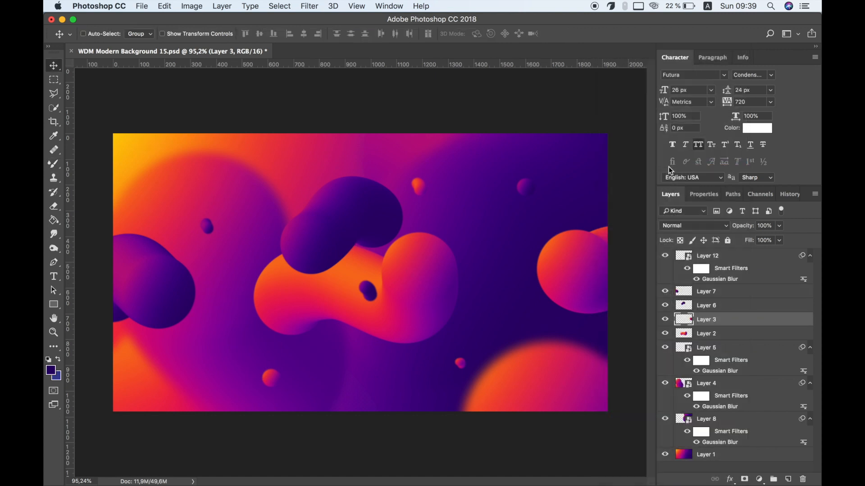
click(309, 6)
click(334, 16)
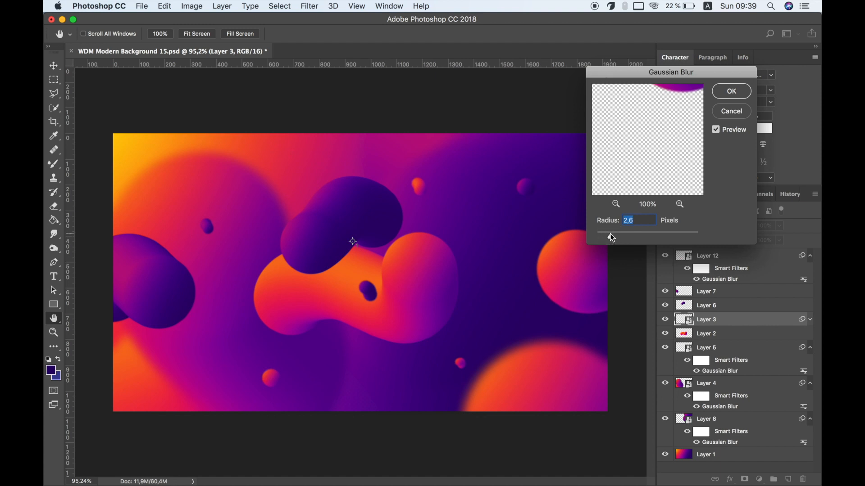
click(730, 92)
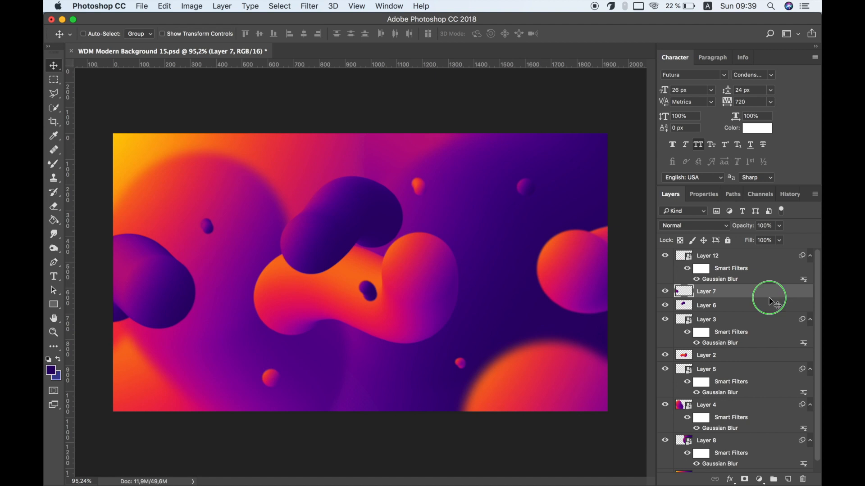
Convert Layer 7, the dark purple edge shape, to a Smart Object and apply a 2,6 pixel Gaussian Blur
right_click(770, 302)
click(683, 160)
click(310, 6)
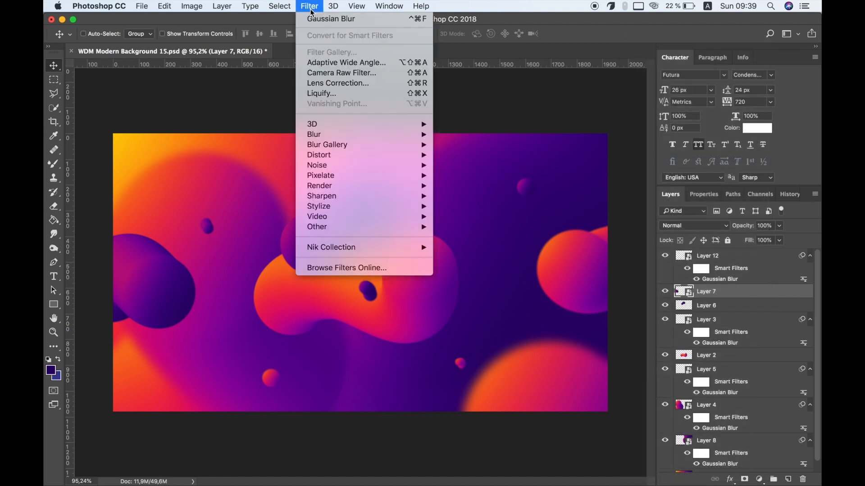
click(316, 19)
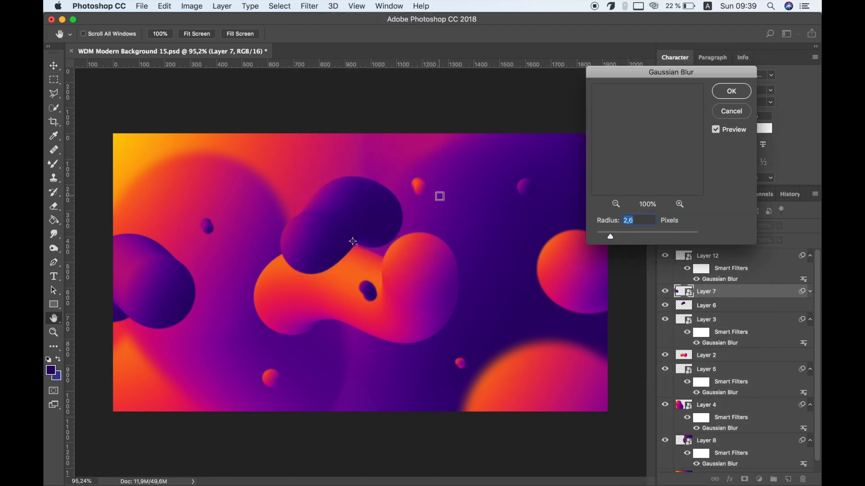
click(730, 95)
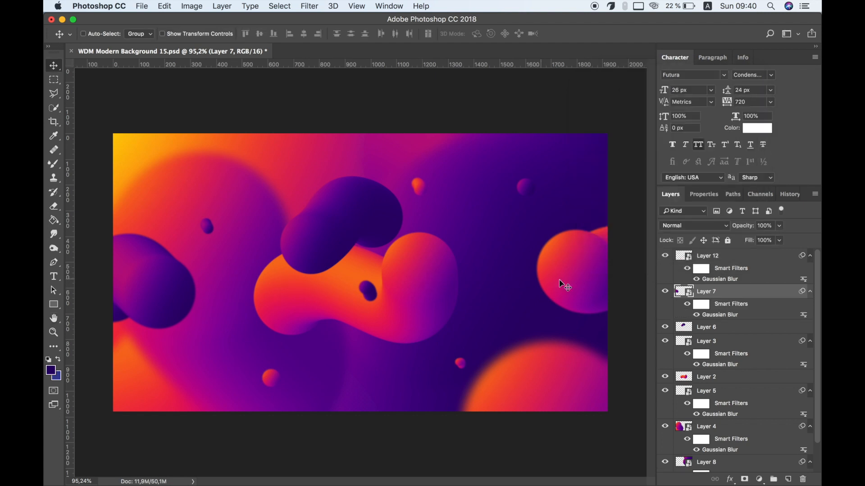
Convert Layer 2, the central orange shape, to a Smart Object and apply a 4,2 pixel Gaussian Blur
super+click(427, 282)
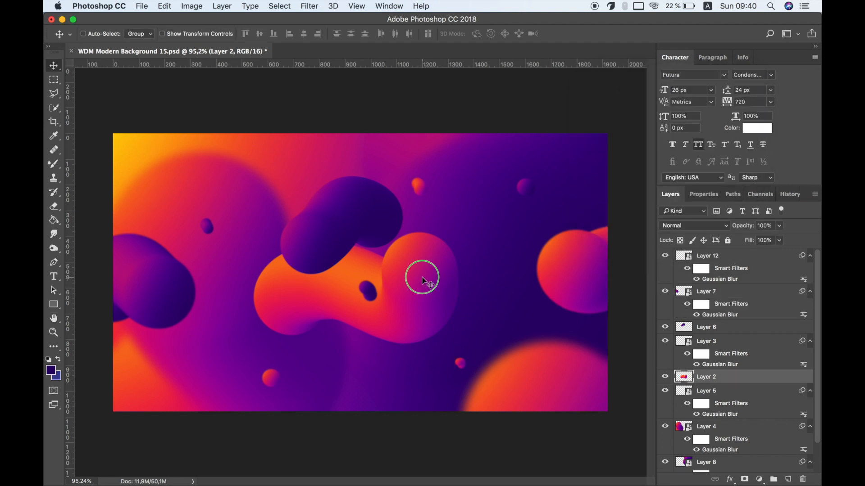
right_click(734, 373)
click(653, 162)
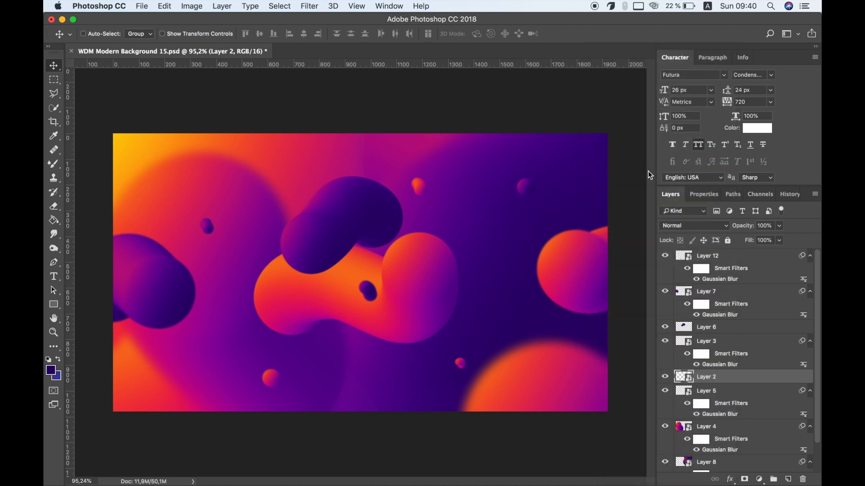
click(309, 6)
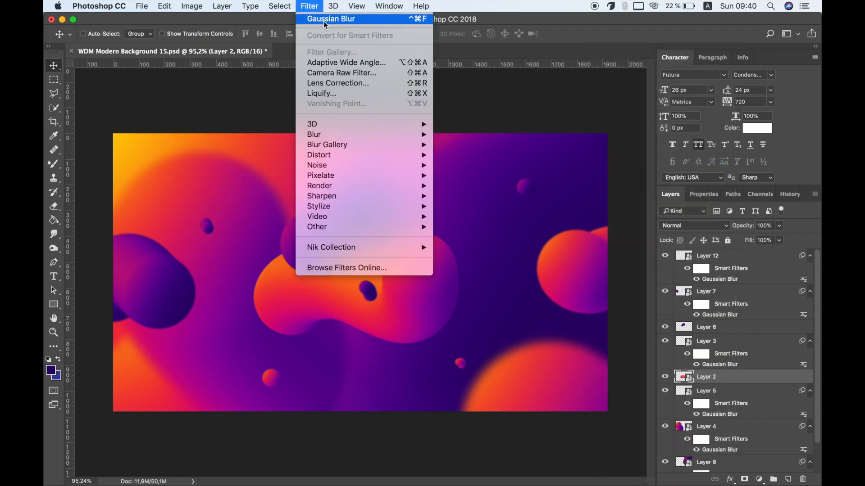
click(324, 17)
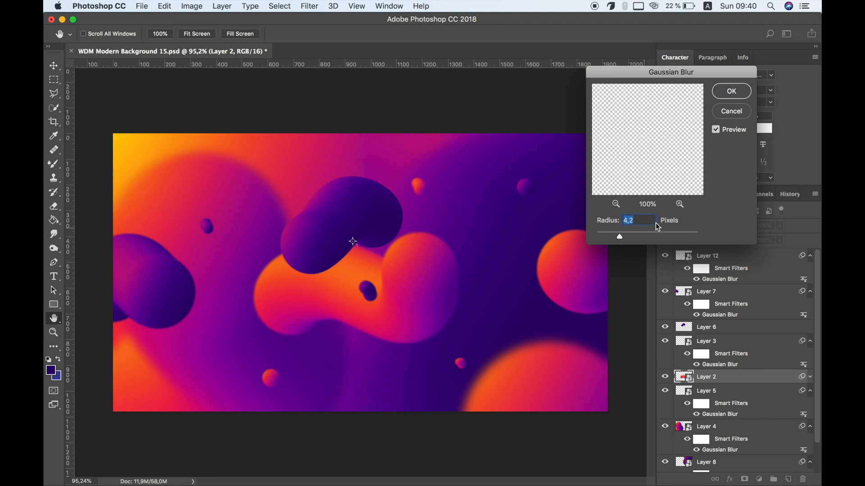
click(731, 91)
On Layer 2's filter mask, paint black over the rounded purple end of the central shape with a 476 px Brush at 30% opacity
click(702, 391)
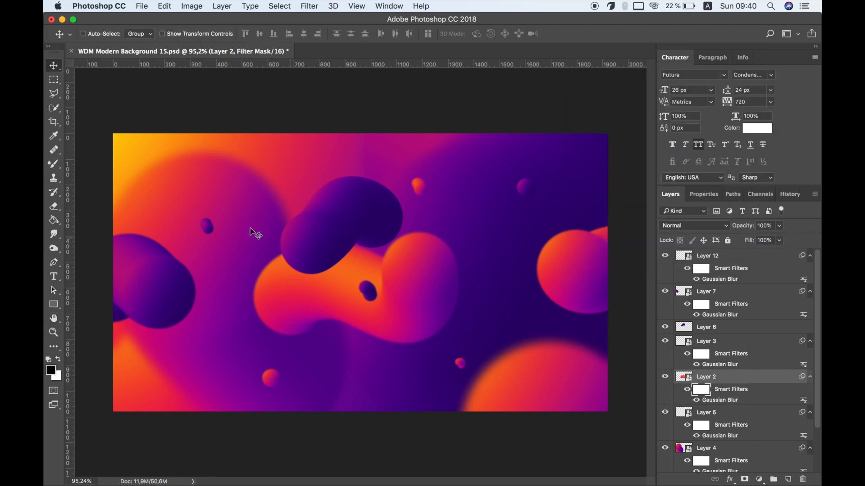
click(53, 171)
click(95, 163)
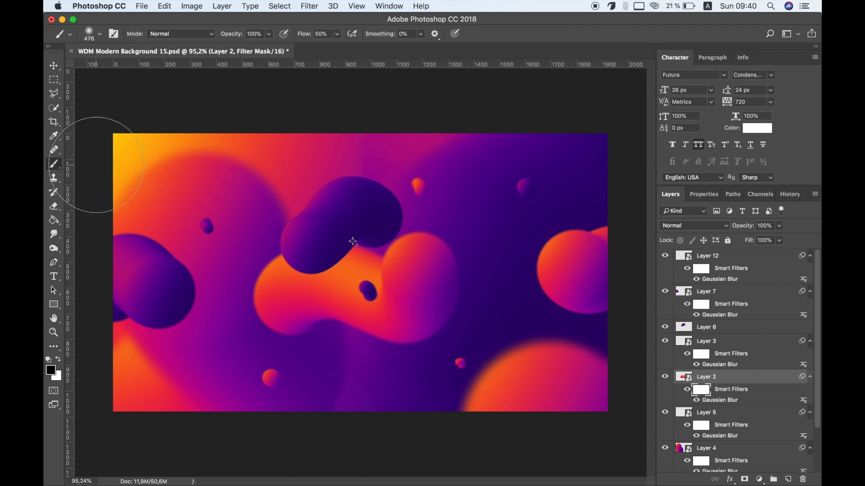
click(268, 34)
drag(268, 46, 234, 47)
click(714, 379)
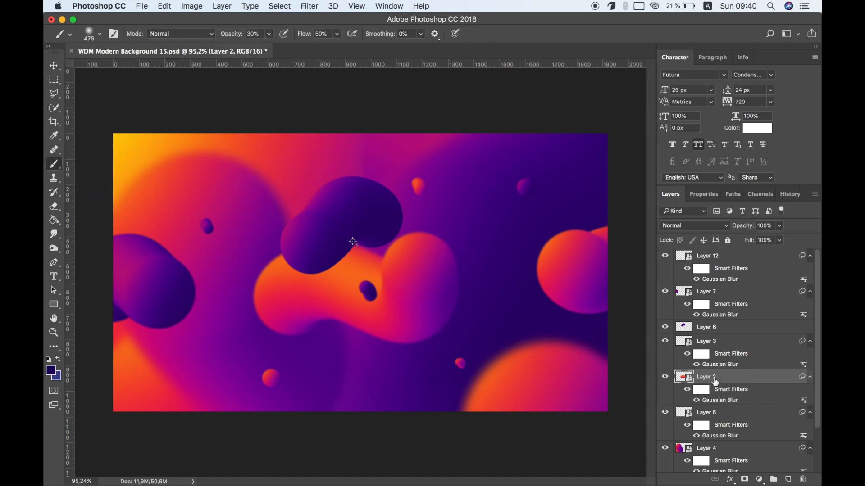
click(701, 390)
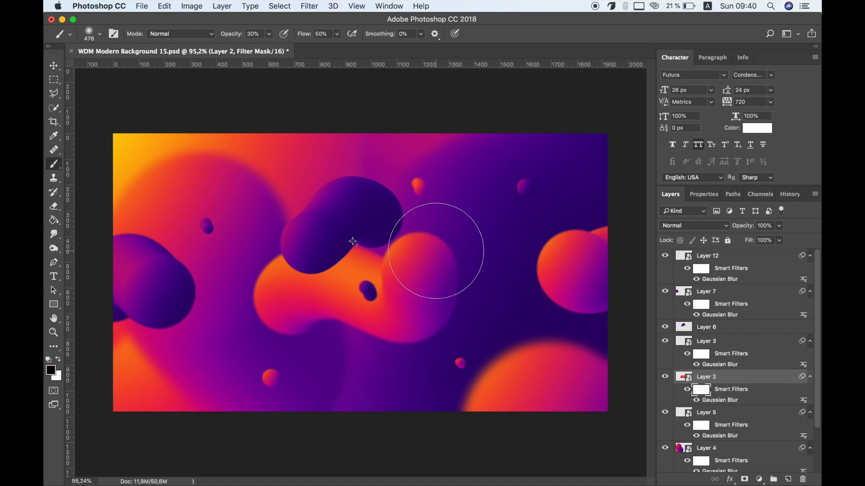
mouse_move(428, 259)
mouse_down()
mouse_move(418, 293)
mouse_move(395, 299)
mouse_move(376, 286)
mouse_move(375, 293)
mouse_move(404, 298)
mouse_up()
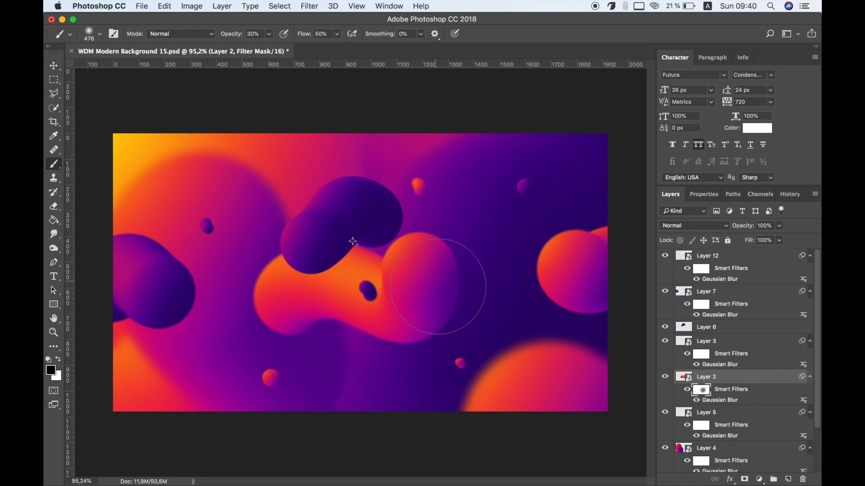
key(super+z)
click(721, 381)
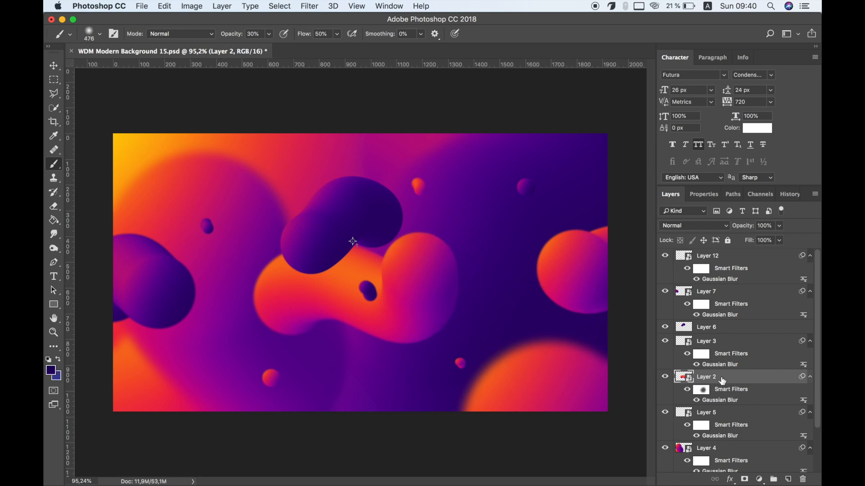
Convert Layer 6, the central dark purple shape, to a Smart Object and apply a 4,2 pixel Gaussian Blur
key(v)
super+click(332, 219)
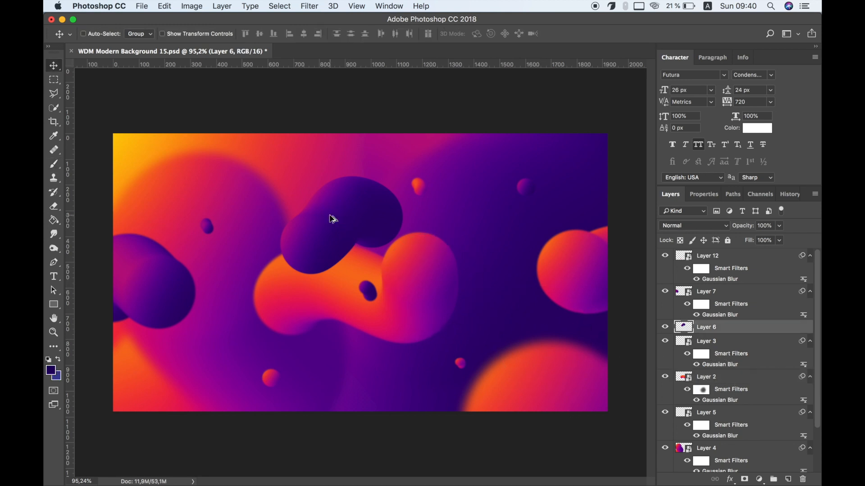
right_click(744, 331)
click(656, 160)
click(310, 6)
click(312, 19)
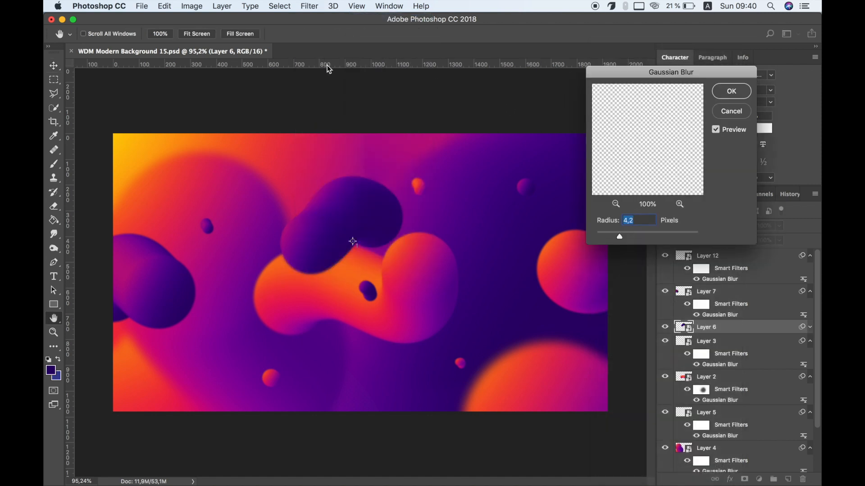
click(730, 92)
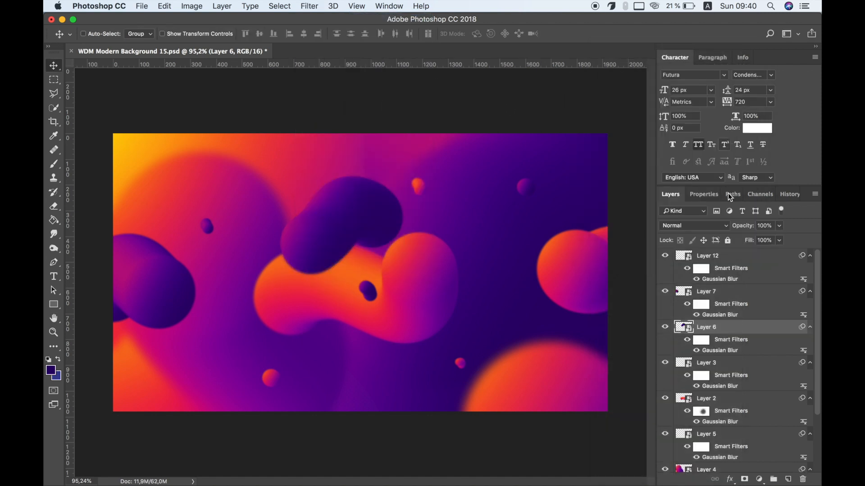
Reduce the blur inside the dark purple shape by painting black on Layer 6's filter mask with the 30% opacity Brush
click(705, 341)
click(56, 169)
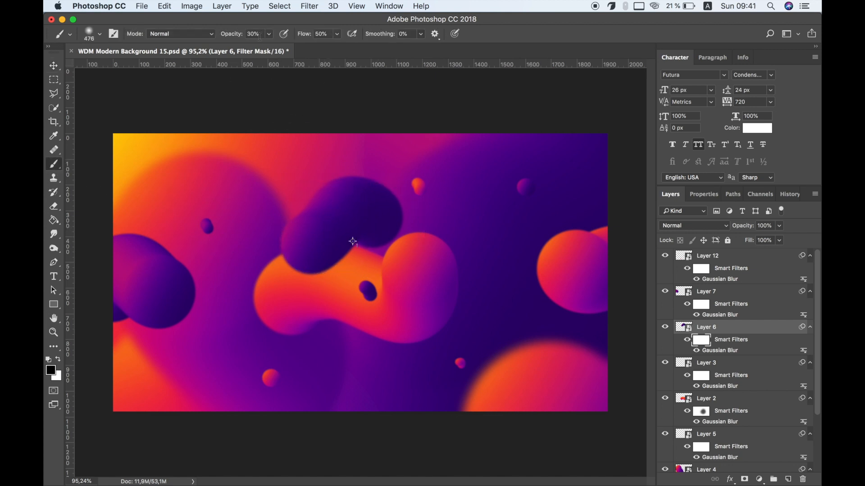
drag(328, 224, 311, 241)
click(727, 332)
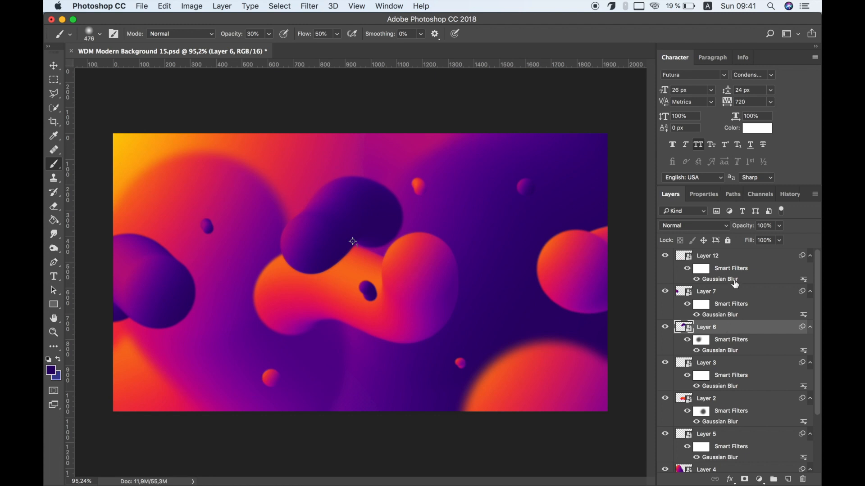
Add the white text ABSTRACT above Layer 12, set its size to 151 px and centre it across the composition
click(731, 259)
key(t)
click(372, 259)
text(ABSTRACt)
key(super+Return)
drag(663, 91, 686, 92)
key(v)
drag(427, 249, 417, 272)
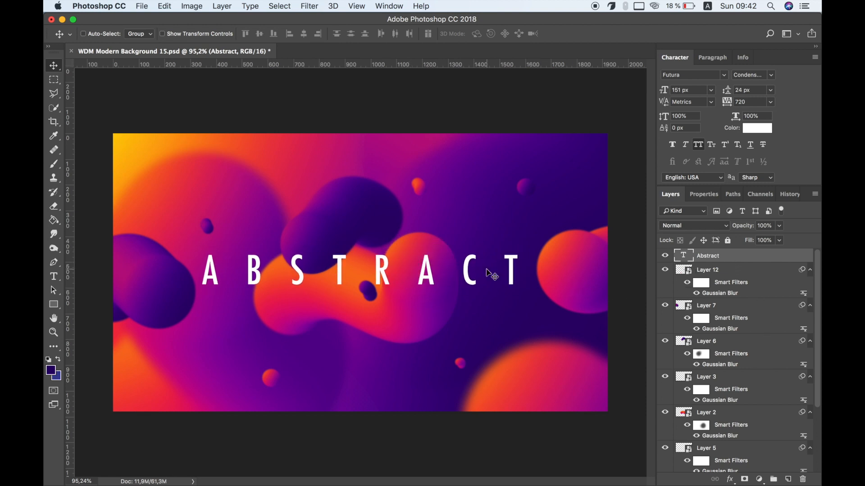
Move the Abstract text layer between Layer 6 and Layer 3 so the dark purple shape overlaps the letters
key(super+bracketleft)
key(super+bracketleft)
key(super+bracketleft)
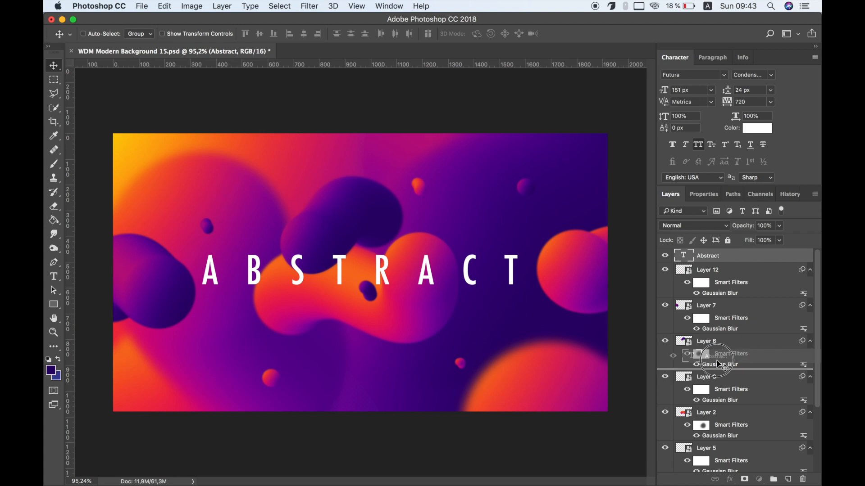
Add a tilted white letter B at 53 px as a separate text layer beneath the ABSTRACT title
key(t)
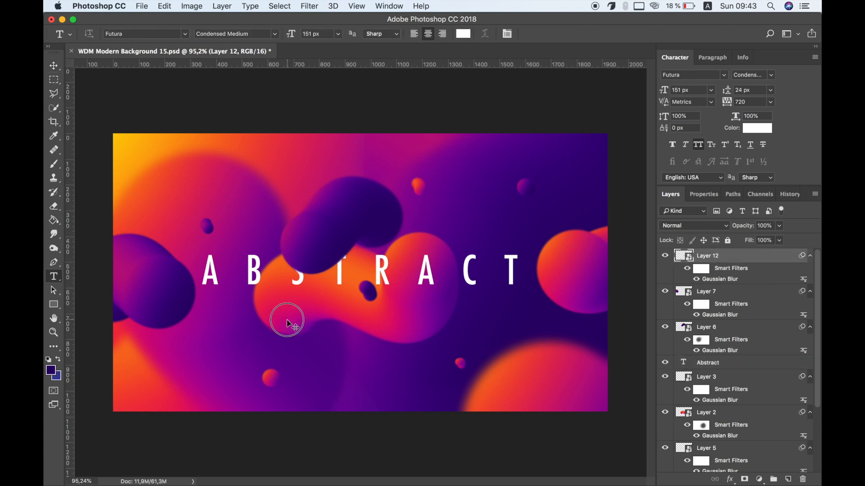
click(285, 319)
text(b)
key(super+Return)
key(v)
drag(303, 332, 417, 310)
click(765, 75)
click(770, 80)
Create the separate letters A and C from copies of the B, spaced to its right and tilted individually
double_click(684, 255)
text(a)
key(super+Return)
key(v)
double_click(683, 256)
text(c)
key(super+Return)
key(super+t)
key(Return)
Continue the BACKGROUND row with copied text layers changed to K and G, giving the K its own tilt
double_click(684, 256)
text(k)
key(super+t)
drag(433, 326, 427, 337)
key(Return)
double_click(683, 256)
text(g)
key(super+Return)
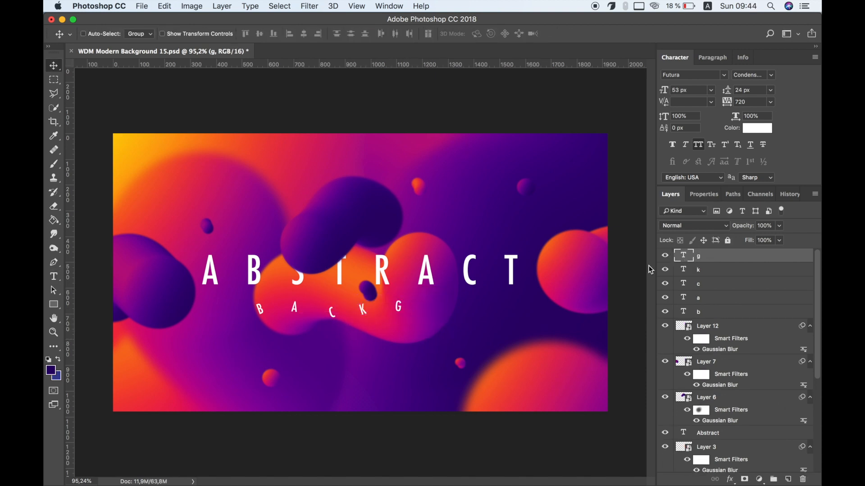
Duplicate the G to the right, change the copy to R and rotate it slightly
drag(446, 305, 482, 306)
double_click(683, 257)
text(r)
key(super+Return)
key(super+t)
drag(498, 353, 503, 341)
key(Return)
Extend the row with copied letters O and U at even spacing, adjusting the rotation of the O
drag(440, 312, 479, 310)
double_click(683, 255)
text(o)
key(super+Return)
key(super+t)
drag(577, 332, 574, 341)
key(Return)
drag(471, 316, 585, 316)
double_click(684, 256)
text(u)
key(super+Return)
Finish the word BACKGROUND with separate, individually tilted and slightly offset letters N and D
double_click(684, 256)
text(n)
key(super+Return)
key(super+t)
key(Return)
double_click(683, 257)
text(d)
key(super+t)
key(super+Return)
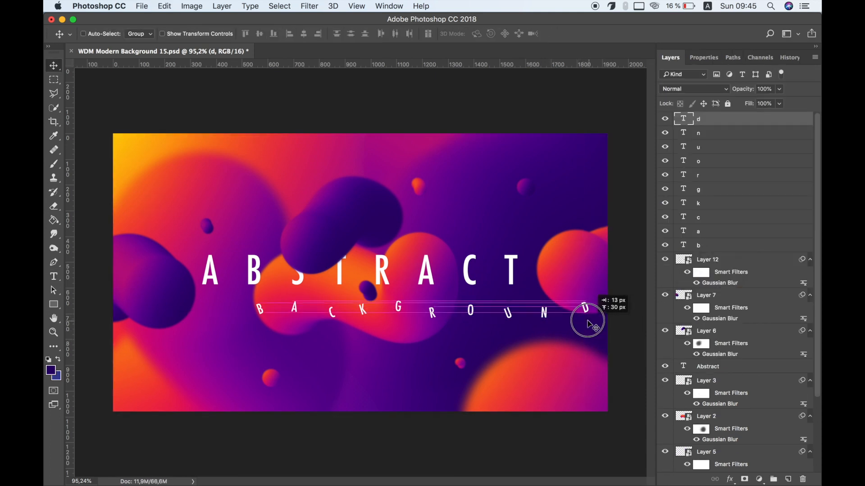
Move all ten BACKGROUND letters under the ABSTRACT title, setting their size to 32 px and tracking to 500
shift+click(714, 247)
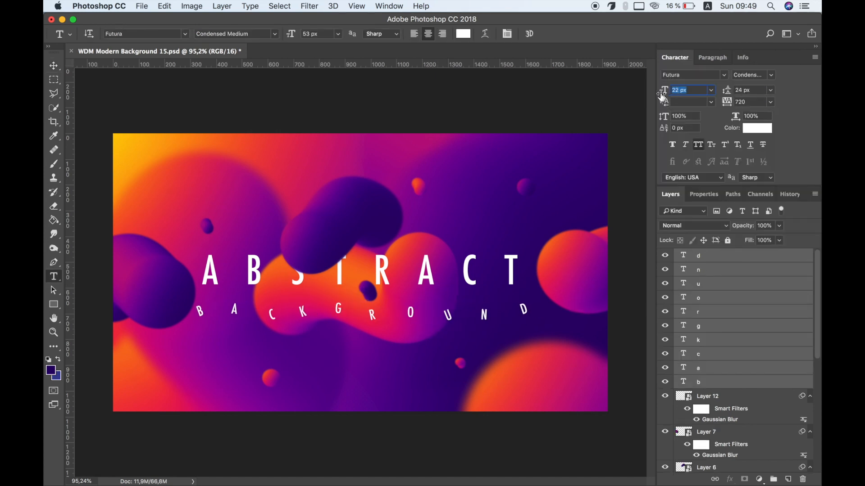
click(663, 96)
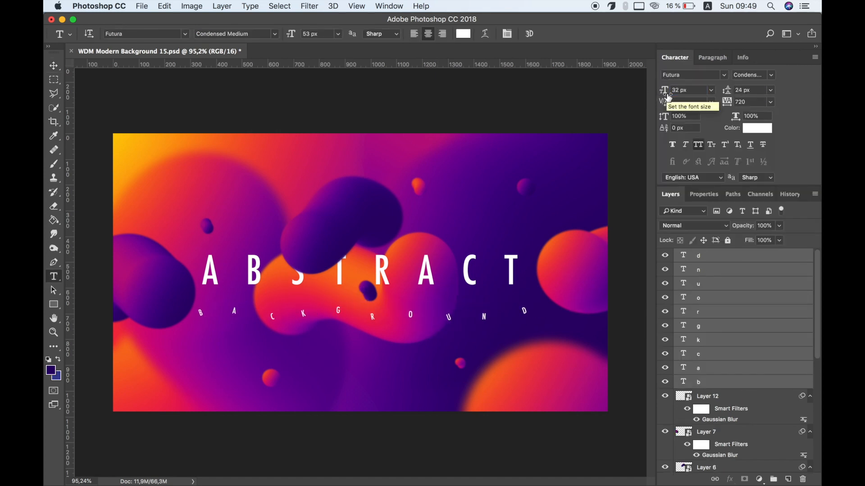
drag(730, 103, 728, 105)
Tighten the gaps between the letters B, A, C and K by shifting the letters that follow each one left
click(738, 259)
shift+click(722, 379)
super+click(724, 385)
key(v)
key(shift+Left)
key(shift+Left)
super+click(725, 369)
key(shift+Left)
super+click(726, 354)
key(shift+Left)
Tighten the remaining gaps from K to D and centre the whole BACKGROUND row beneath ABSTRACT
super+click(729, 340)
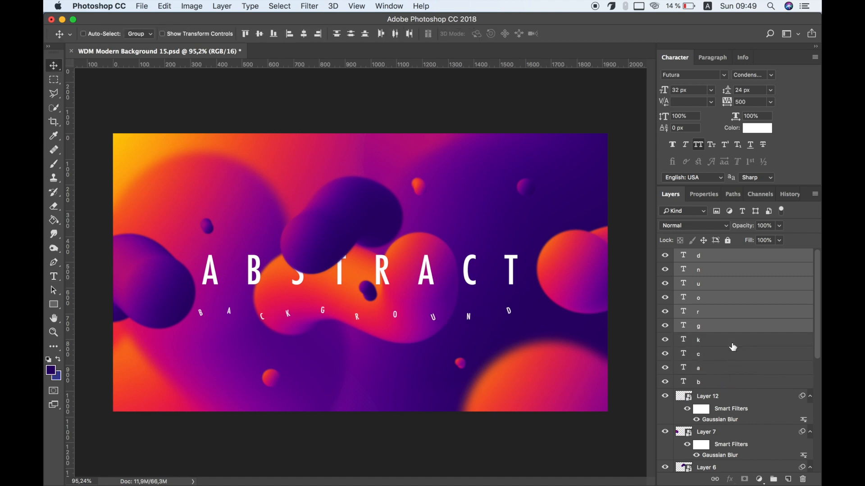
key(shift+Left)
super+click(727, 326)
key(shift+Left)
super+click(723, 298)
key(shift+Left)
super+click(719, 284)
key(shift+Left)
super+click(720, 271)
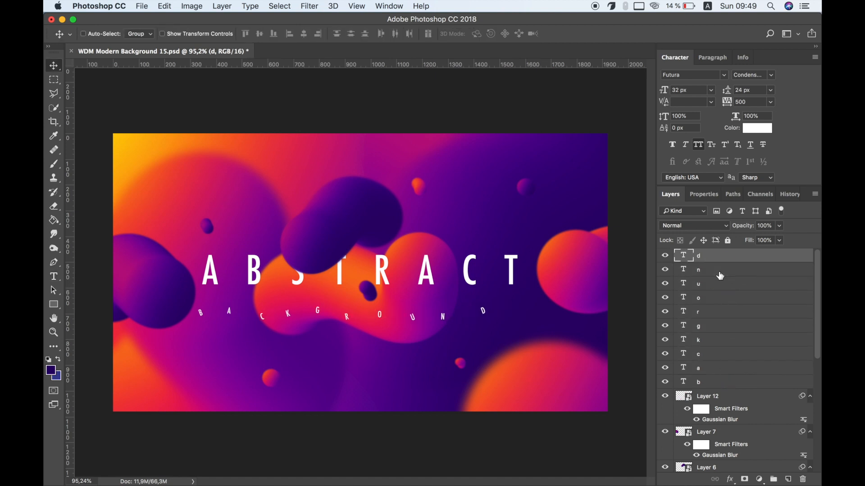
shift+click(695, 381)
drag(428, 319, 444, 308)
Place the header file with the logo and navigation above all layers and move it to the top of the composition
click(695, 256)
click(142, 5)
click(180, 200)
double_click(288, 88)
drag(401, 273, 401, 166)
key(Return)
Place the btn file as a new layer above the header
click(142, 6)
click(175, 202)
double_click(356, 86)
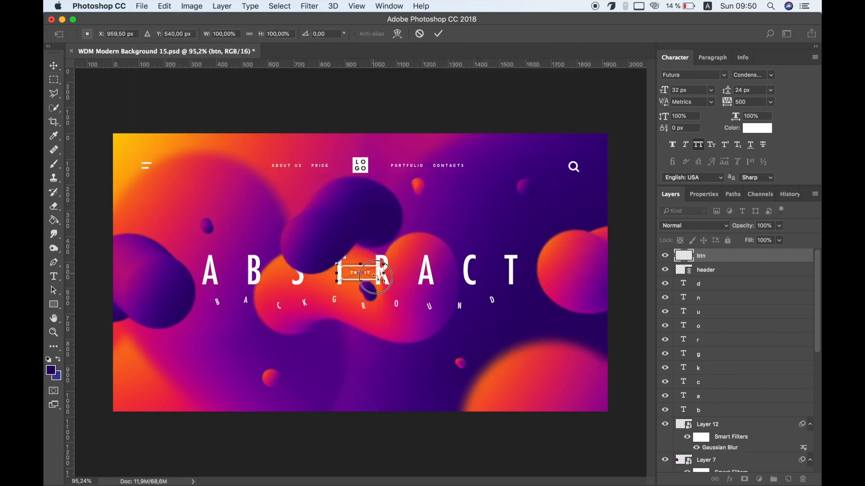